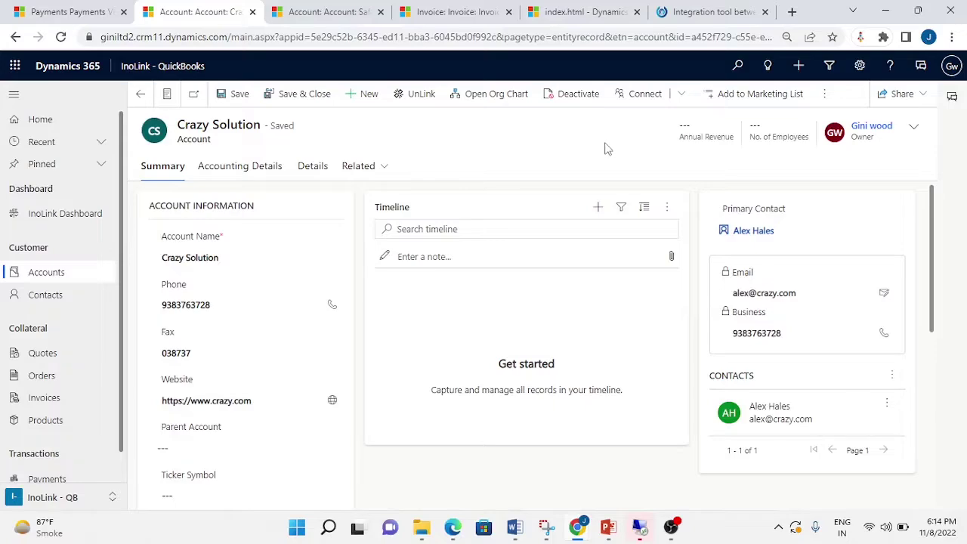
Switch to QuickBooks to view the Crazy Solution customer record, and return to its Dynamics 365 account
{"action": "left_click", "coordinate": [953, 71]}
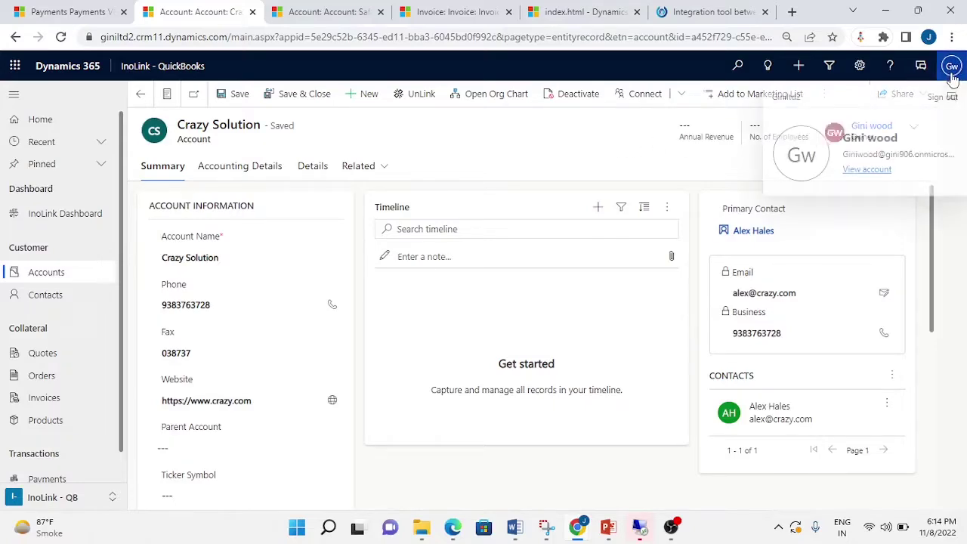
{"action": "left_click", "coordinate": [591, 166]}
{"action": "mouse_move", "coordinate": [581, 525]}
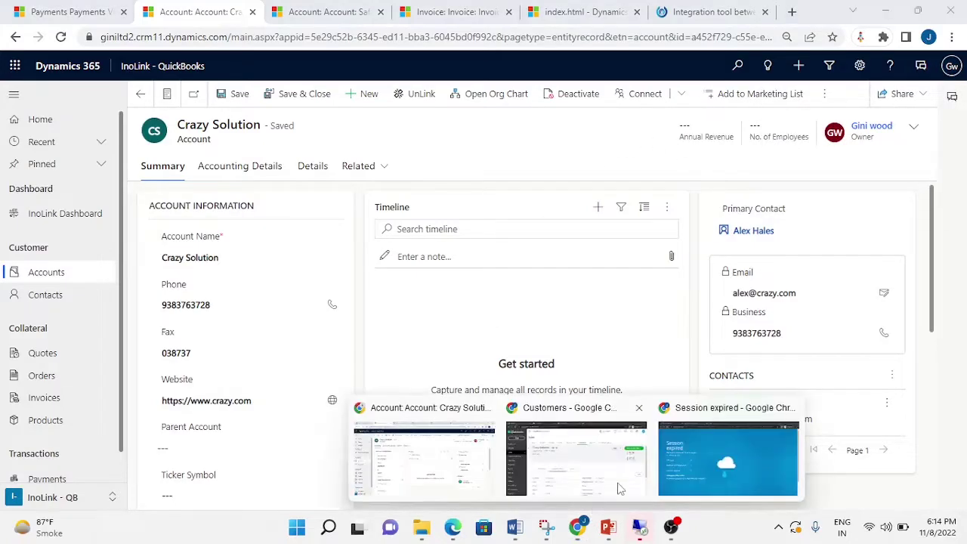
{"action": "left_click", "coordinate": [618, 487]}
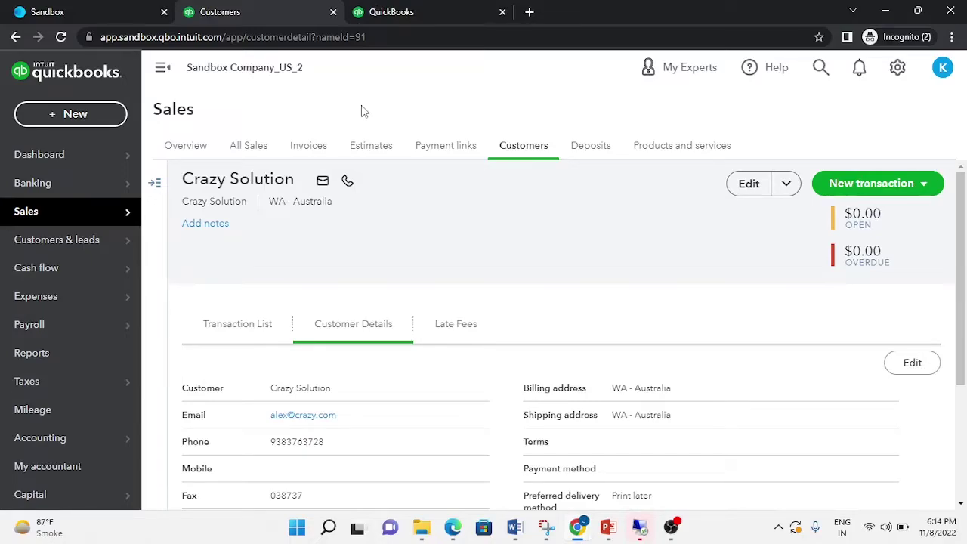
{"action": "mouse_move", "coordinate": [577, 526]}
{"action": "left_click", "coordinate": [445, 453]}
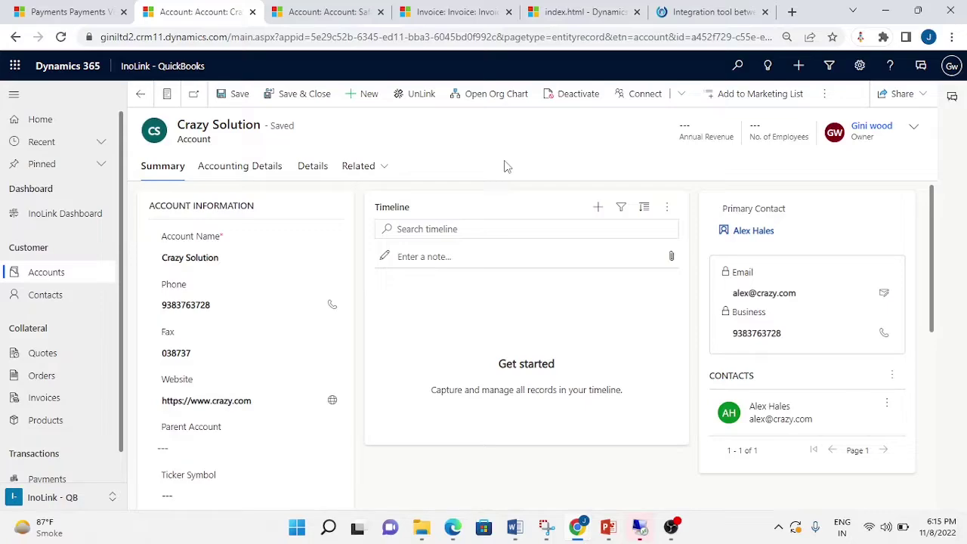
Review the account information and address on the Crazy Solution account's summary
{"action": "scroll", "coordinate": [245, 272], "scroll_direction": "down", "scroll_amount": 2}
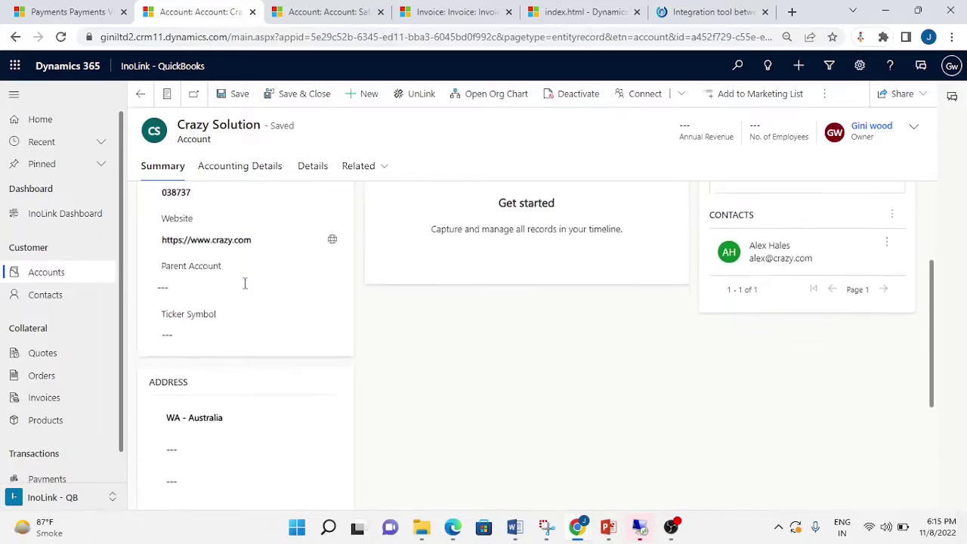
{"action": "scroll", "coordinate": [302, 272], "scroll_direction": "up", "scroll_amount": 2}
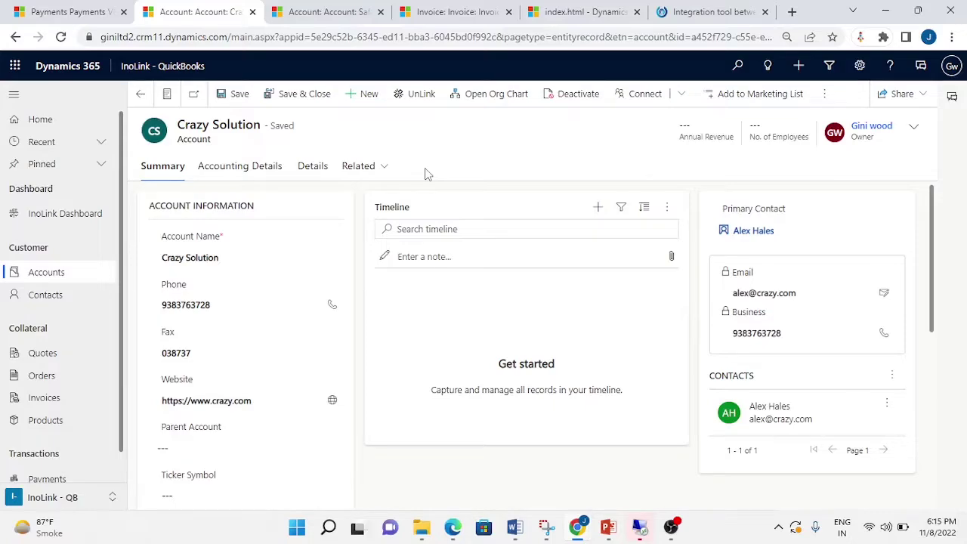
{"action": "left_click", "coordinate": [384, 161]}
{"action": "left_click", "coordinate": [343, 134]}
{"action": "scroll", "coordinate": [234, 355], "scroll_direction": "down", "scroll_amount": 2}
{"action": "scroll", "coordinate": [179, 232], "scroll_direction": "up", "scroll_amount": 2}
Compare the Crazy Solution customer details in QuickBooks with the matching account in Dynamics 365
{"action": "left_click", "coordinate": [577, 527]}
{"action": "left_click", "coordinate": [591, 489]}
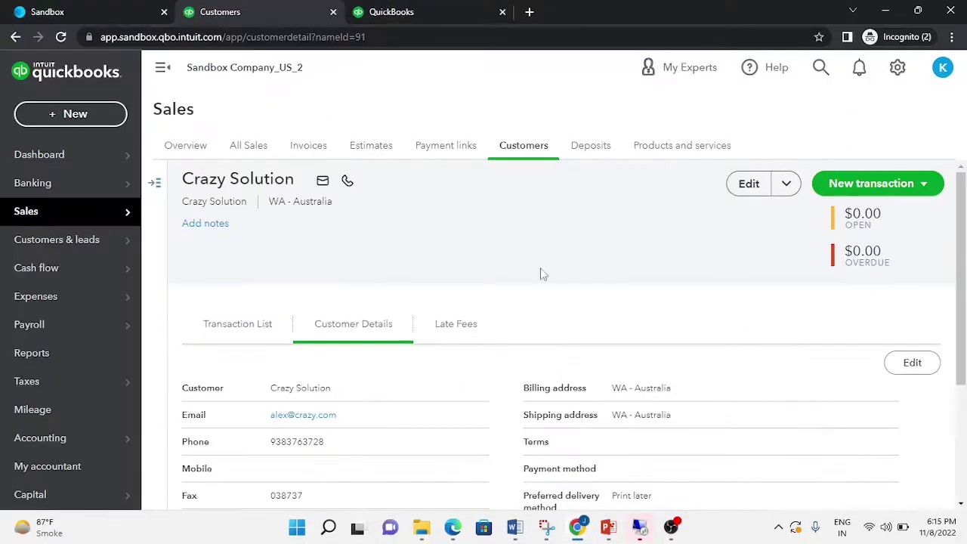
{"action": "scroll", "coordinate": [412, 355], "scroll_direction": "down", "scroll_amount": 2}
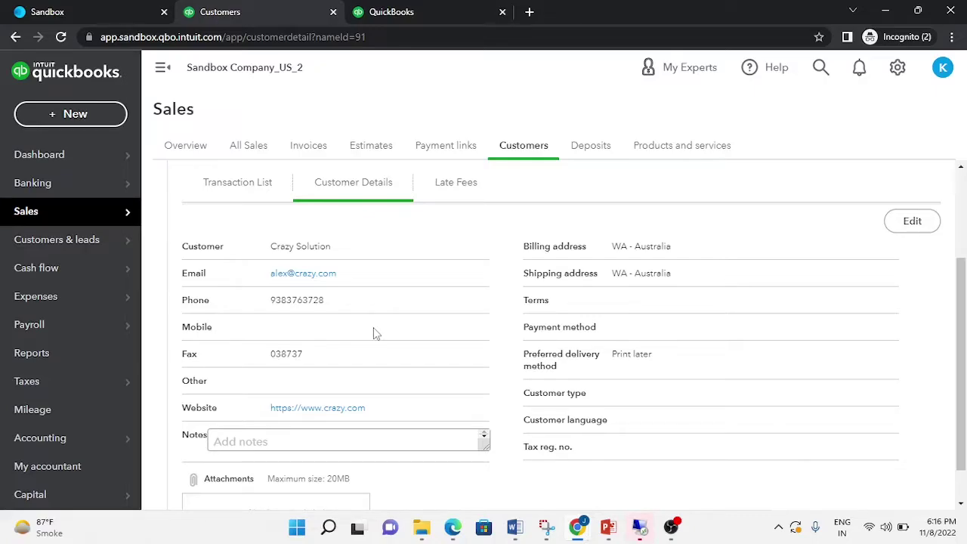
{"action": "mouse_move", "coordinate": [577, 526]}
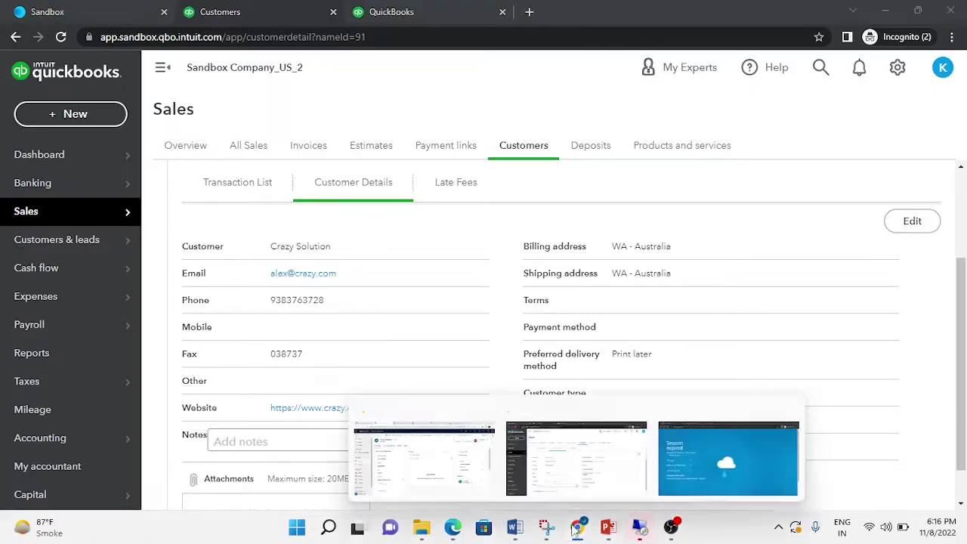
{"action": "left_click", "coordinate": [420, 460]}
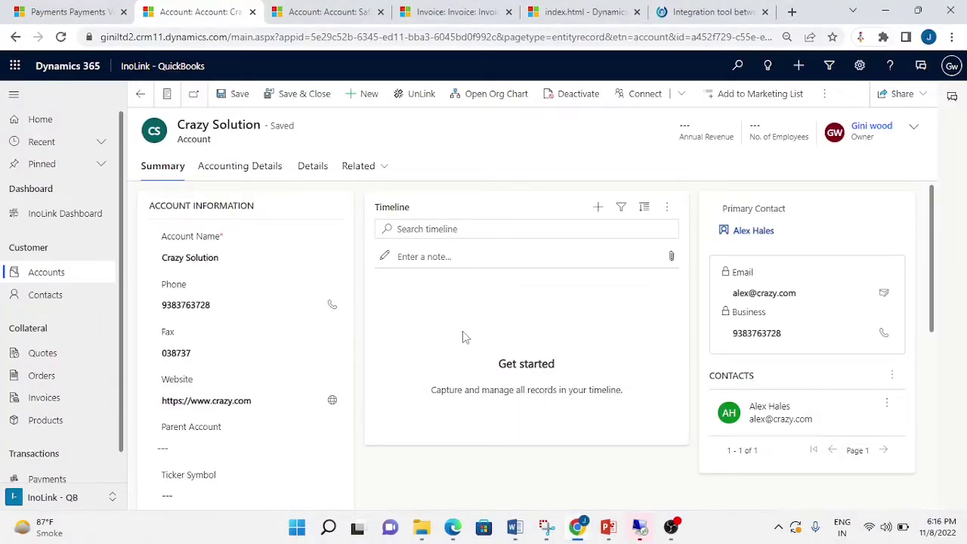
{"action": "mouse_move", "coordinate": [577, 530]}
{"action": "left_click", "coordinate": [586, 466]}
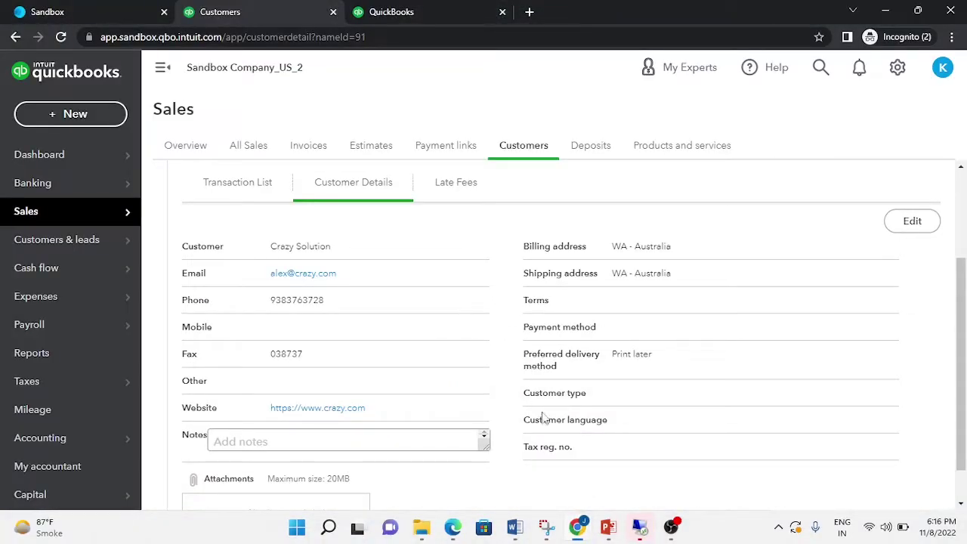
{"action": "mouse_move", "coordinate": [576, 529]}
{"action": "left_click", "coordinate": [460, 464]}
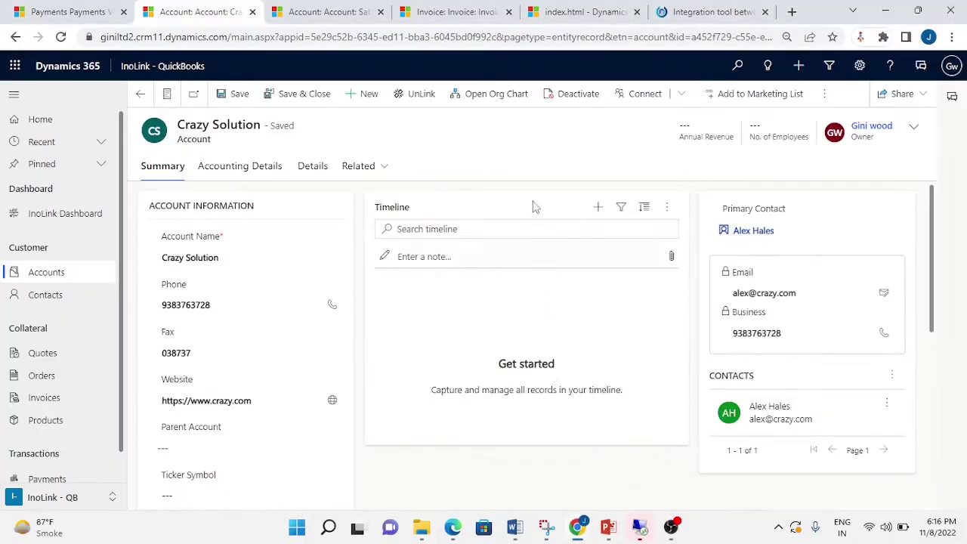
View the Safari Energy LLC account in Dynamics 365, and switch to QuickBooks
{"action": "left_click", "coordinate": [316, 11]}
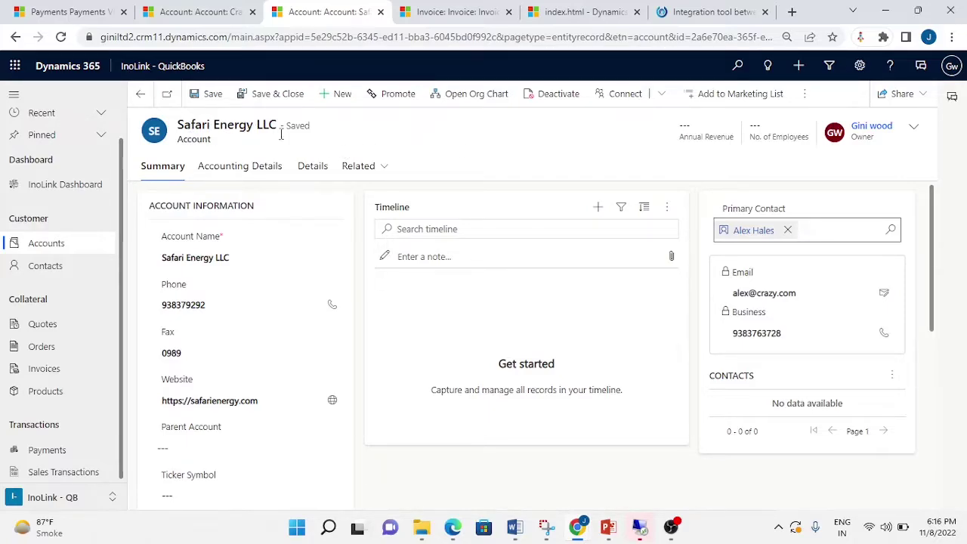
{"action": "mouse_move", "coordinate": [576, 523]}
{"action": "left_click", "coordinate": [595, 460]}
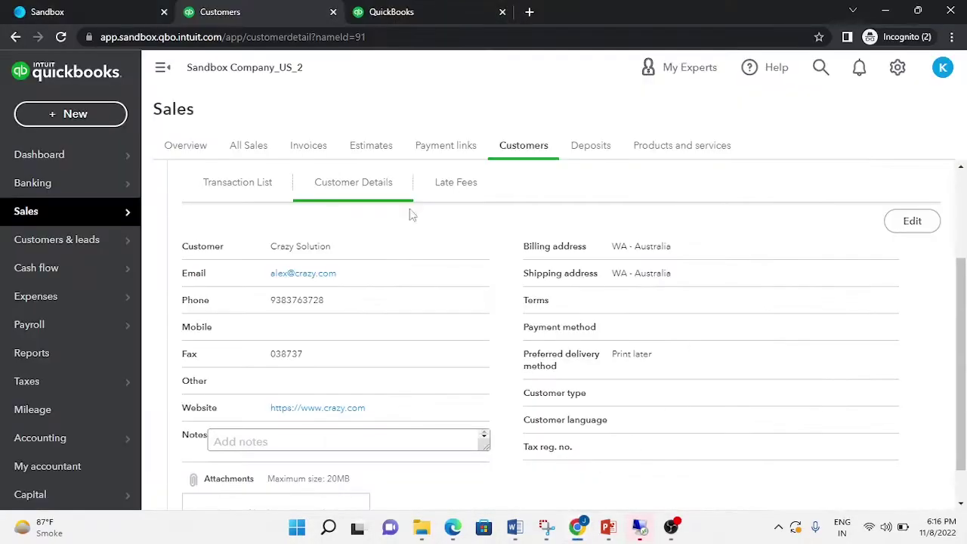
Search the full QuickBooks customer list for "safari" and clear the search text
{"action": "left_click", "coordinate": [528, 149]}
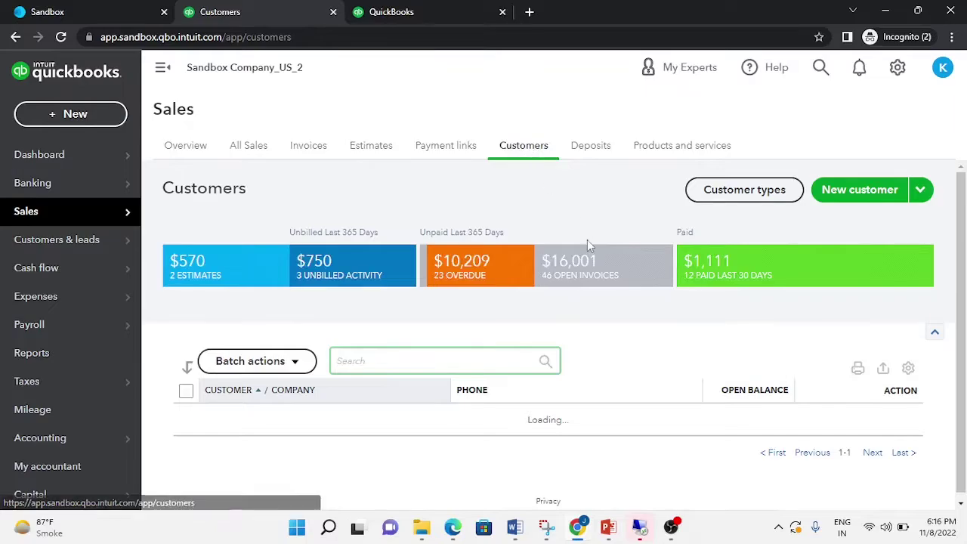
{"action": "scroll", "coordinate": [555, 402], "scroll_direction": "down", "scroll_amount": 10}
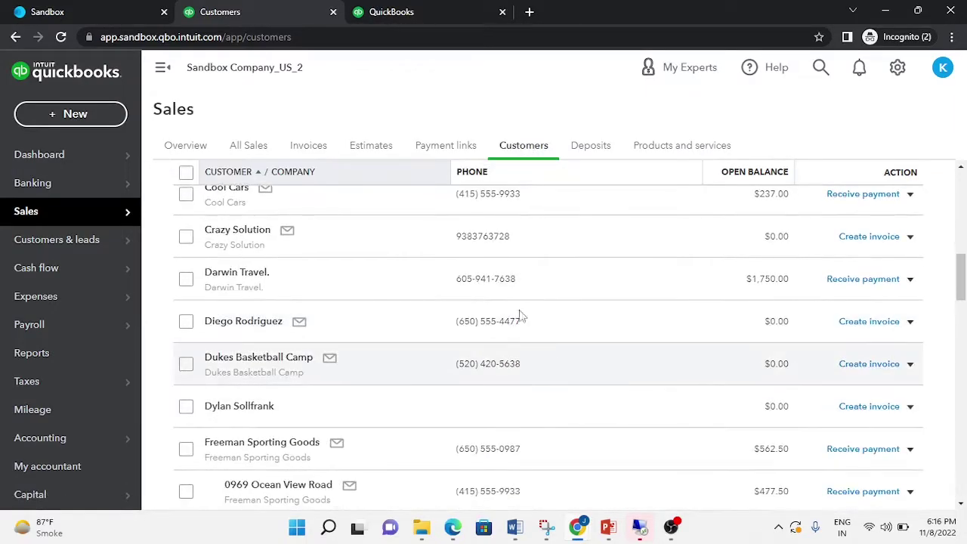
{"action": "scroll", "coordinate": [521, 315], "scroll_direction": "up", "scroll_amount": 10}
{"action": "left_click", "coordinate": [497, 361]}
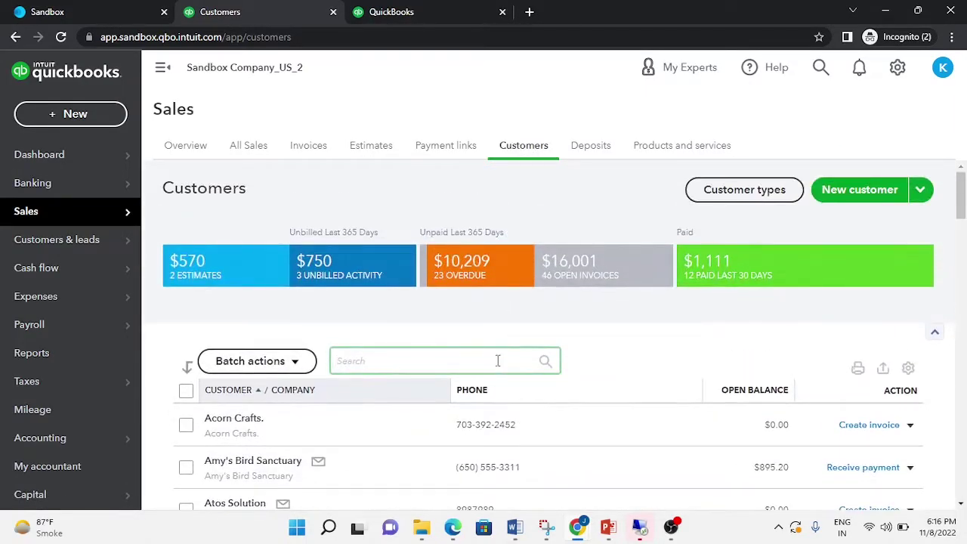
{"action": "type", "text": "aafari"}
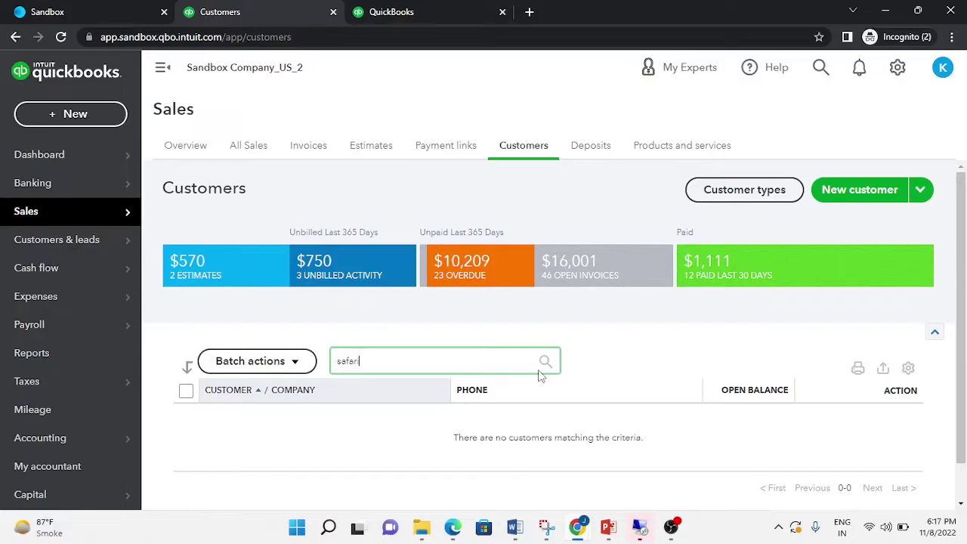
{"action": "key", "text": "BackSpace"}
{"action": "key", "text": "BackSpace"}
{"action": "key", "text": "BackSpace"}
{"action": "key", "text": "BackSpace"}
{"action": "key", "text": "BackSpace"}
{"action": "key", "text": "BackSpace"}
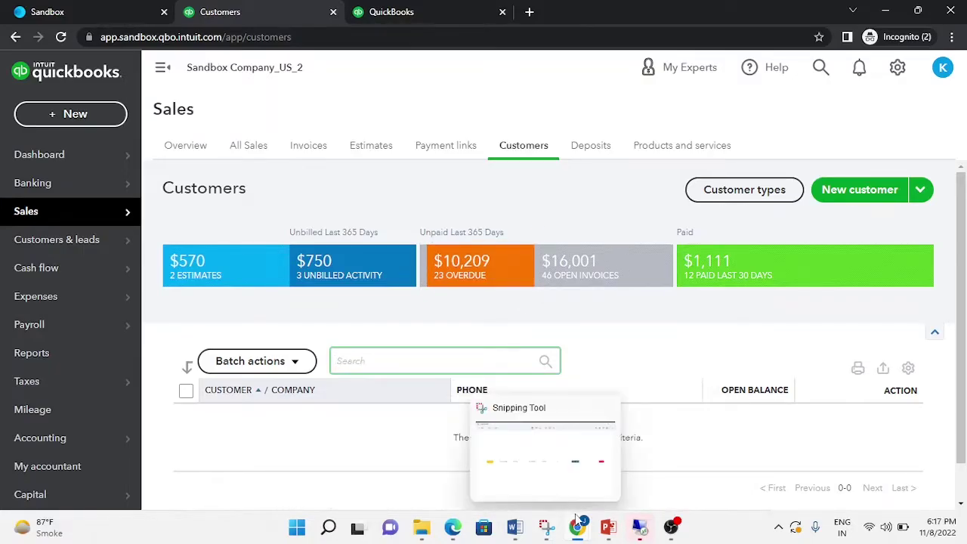
Switch to Dynamics 365 and promote the Safari Energy LLC account to QuickBooks
{"action": "mouse_move", "coordinate": [576, 526]}
{"action": "left_click", "coordinate": [423, 453]}
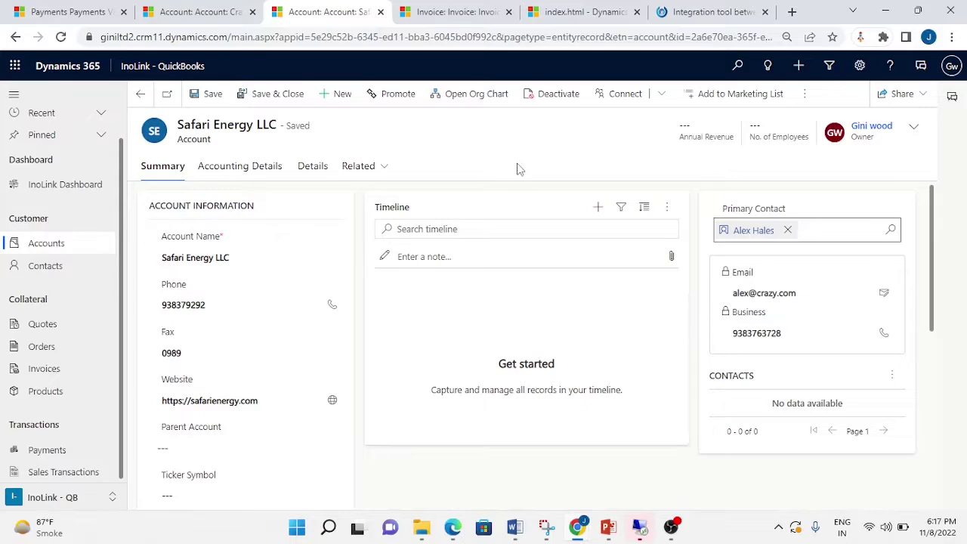
{"action": "left_click", "coordinate": [394, 101]}
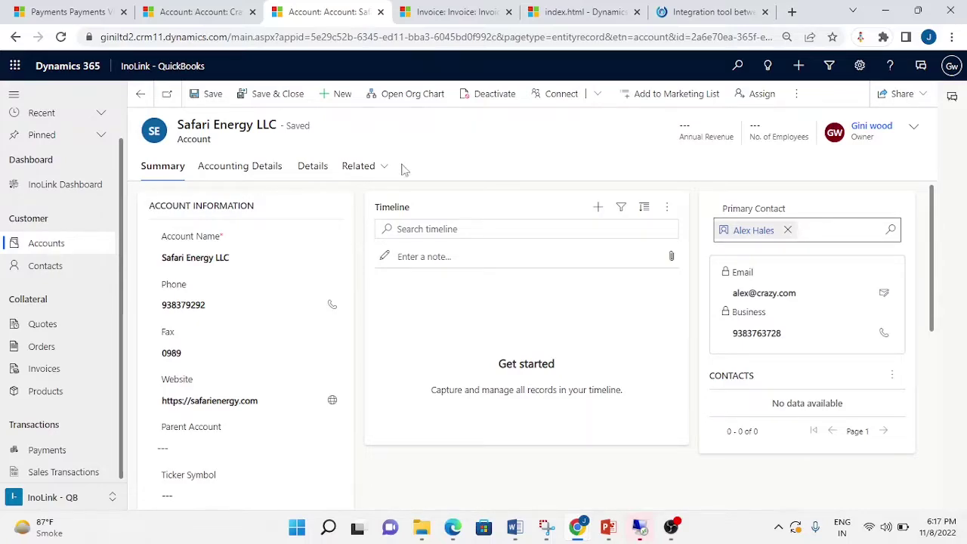
Open the related Link Jobs of the Safari Energy LLC account and refresh the list
{"action": "left_click", "coordinate": [357, 176]}
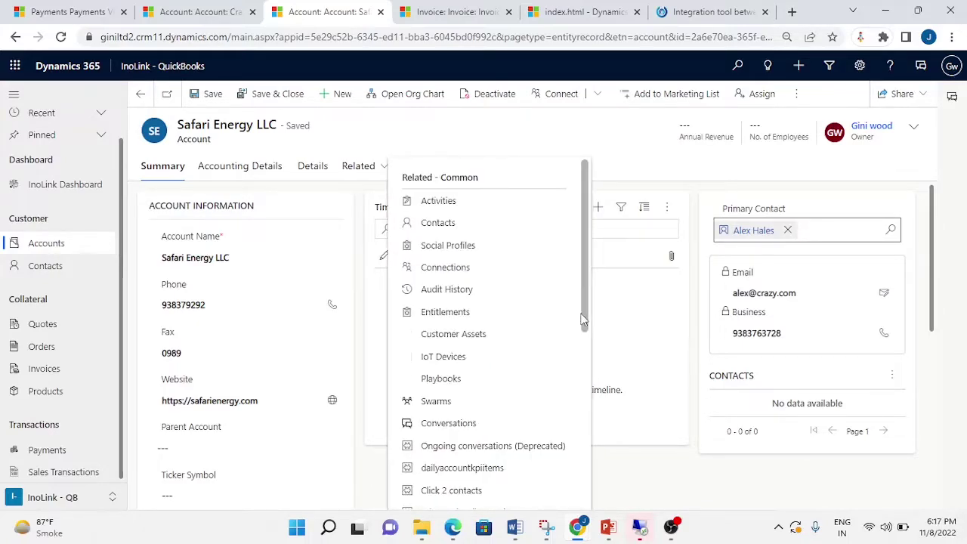
{"action": "left_click_drag", "start_coordinate": [584, 312], "coordinate": [563, 403]}
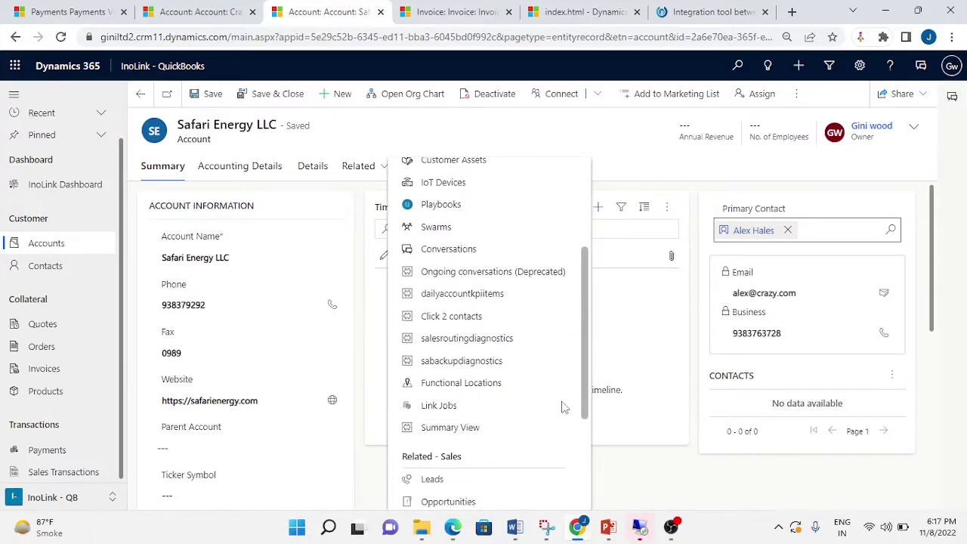
{"action": "left_click", "coordinate": [486, 409]}
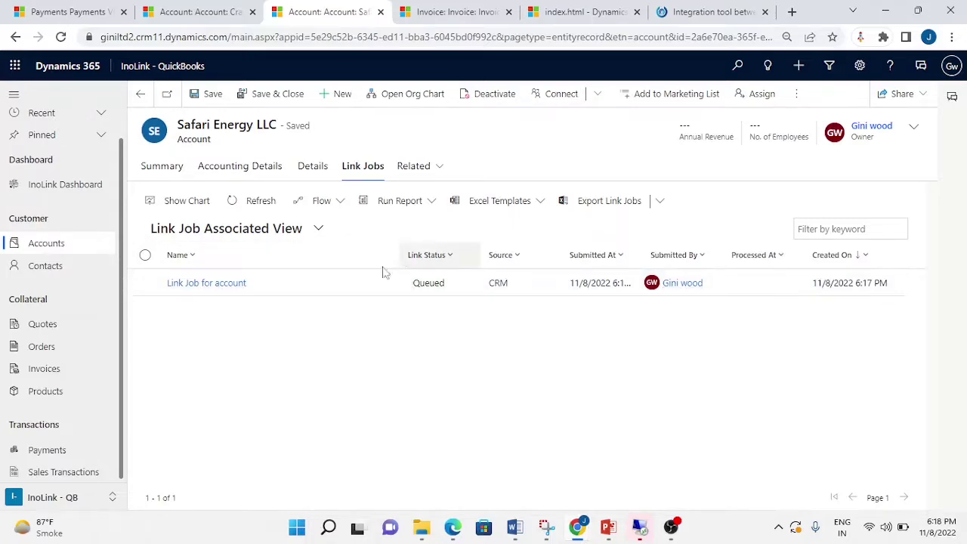
{"action": "left_click", "coordinate": [234, 202]}
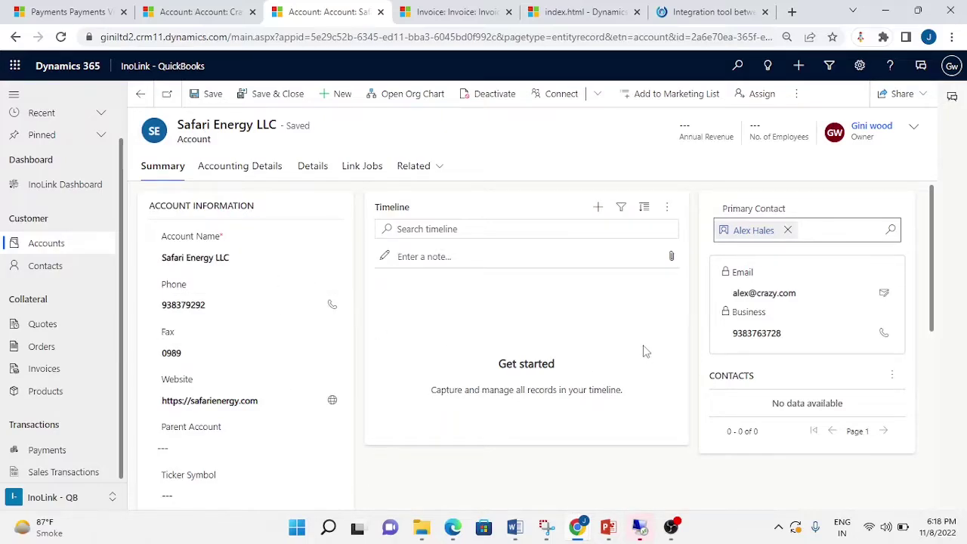
Switch to QuickBooks and search the customer list for "safari"
{"action": "mouse_move", "coordinate": [578, 534]}
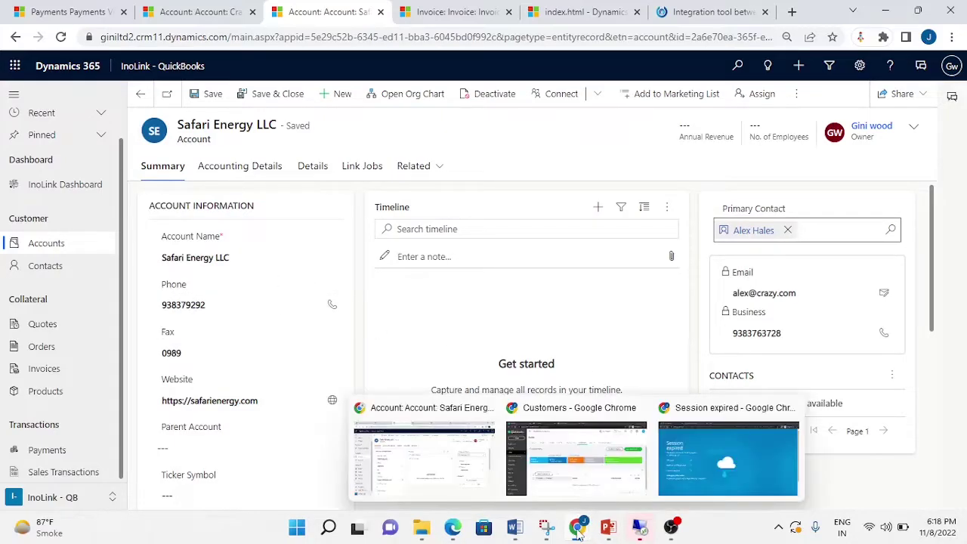
{"action": "left_click", "coordinate": [578, 460]}
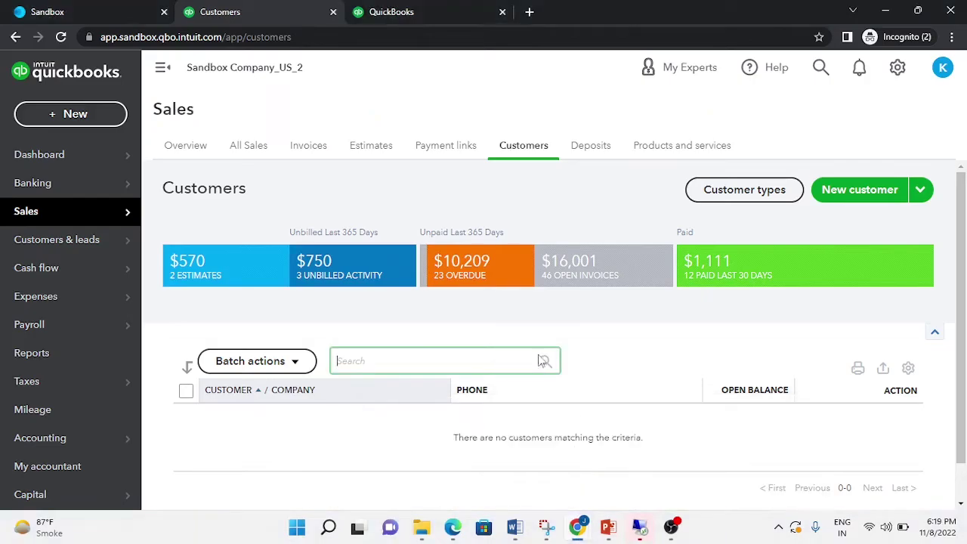
{"action": "left_click", "coordinate": [489, 403]}
{"action": "scroll", "coordinate": [488, 403], "scroll_direction": "down", "scroll_amount": 1}
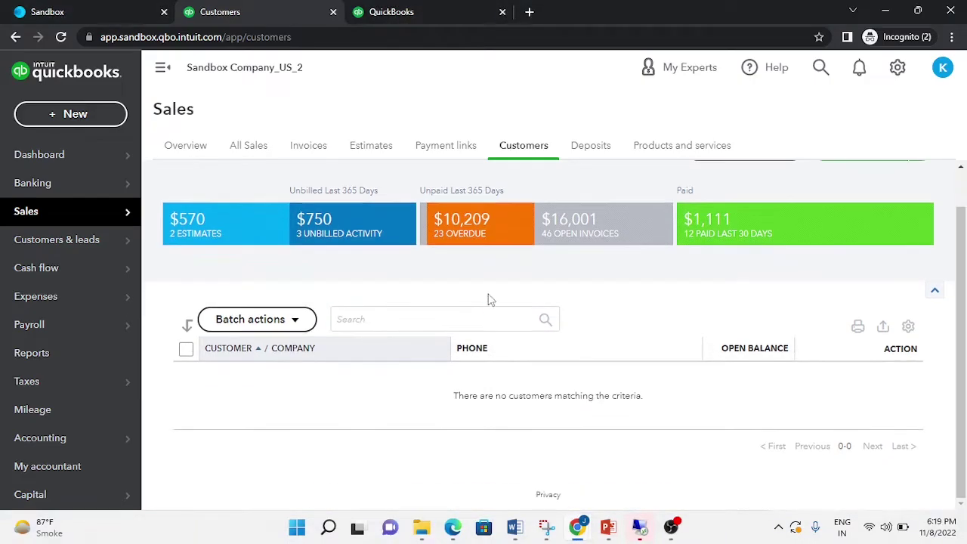
{"action": "left_click", "coordinate": [482, 319]}
{"action": "type", "text": "safari"}
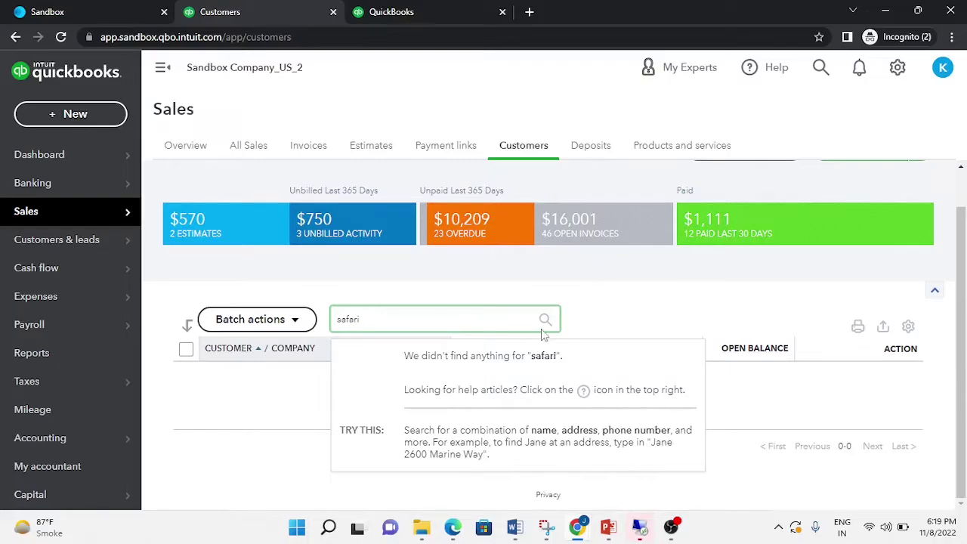
{"action": "left_click", "coordinate": [521, 150]}
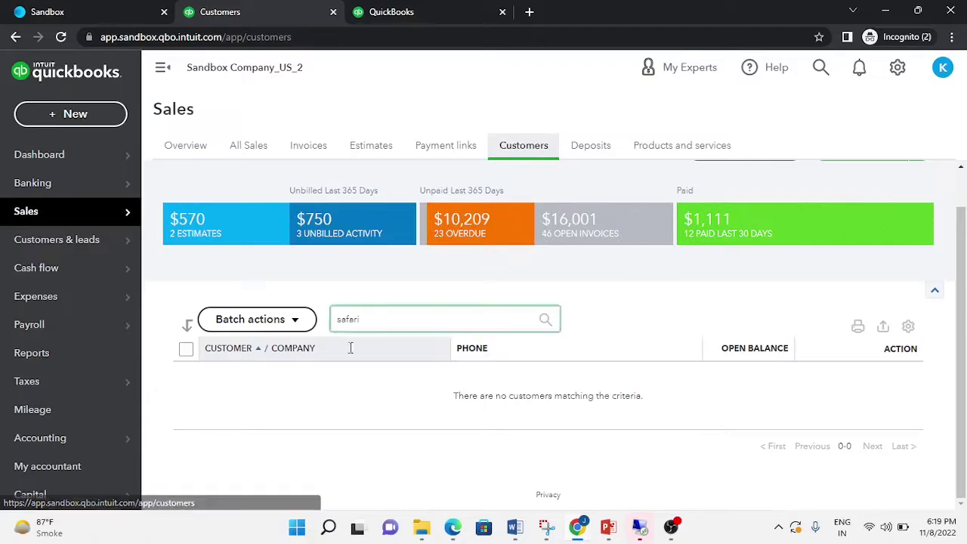
{"action": "scroll", "coordinate": [359, 417], "scroll_direction": "up", "scroll_amount": 1}
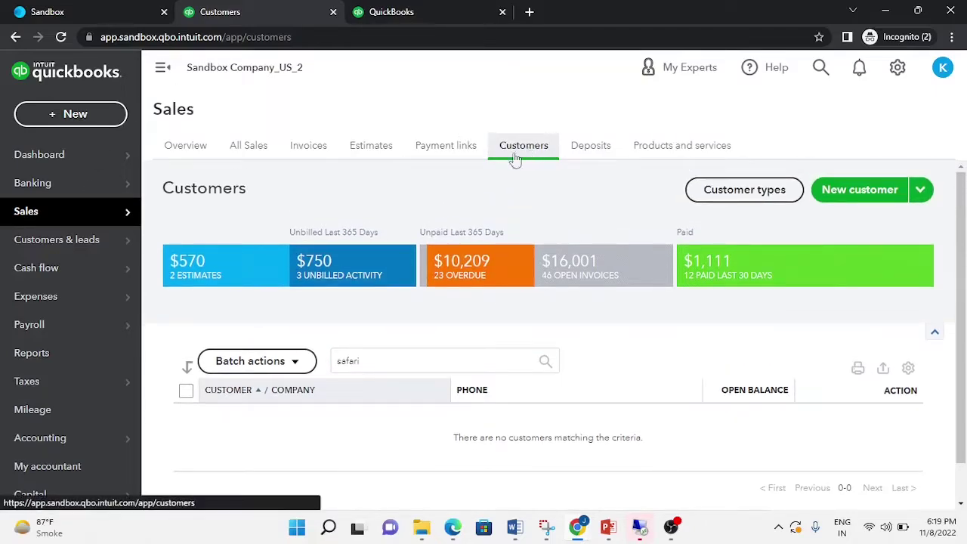
Reload the QuickBooks Customers page and look through the full customer list
{"action": "left_click", "coordinate": [61, 36]}
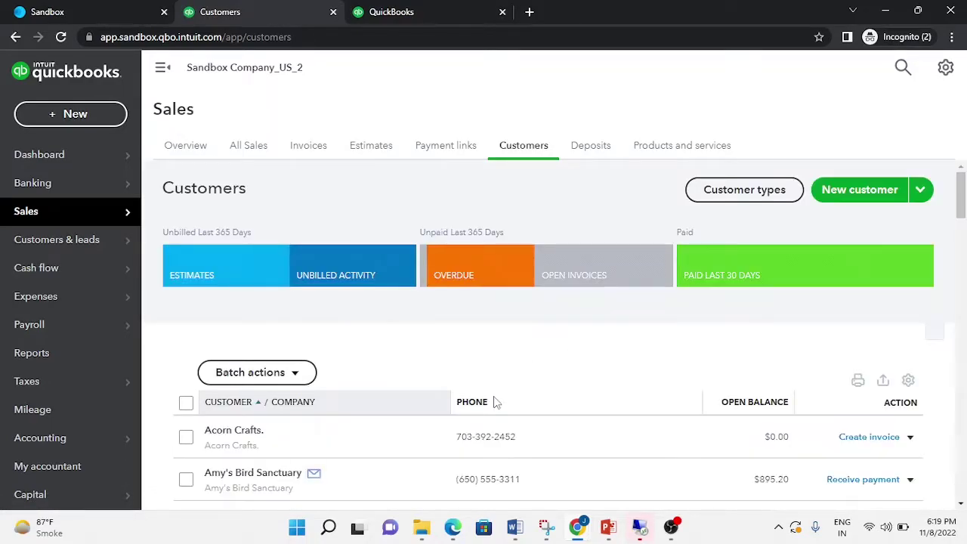
{"action": "scroll", "coordinate": [495, 401], "scroll_direction": "down", "scroll_amount": 4}
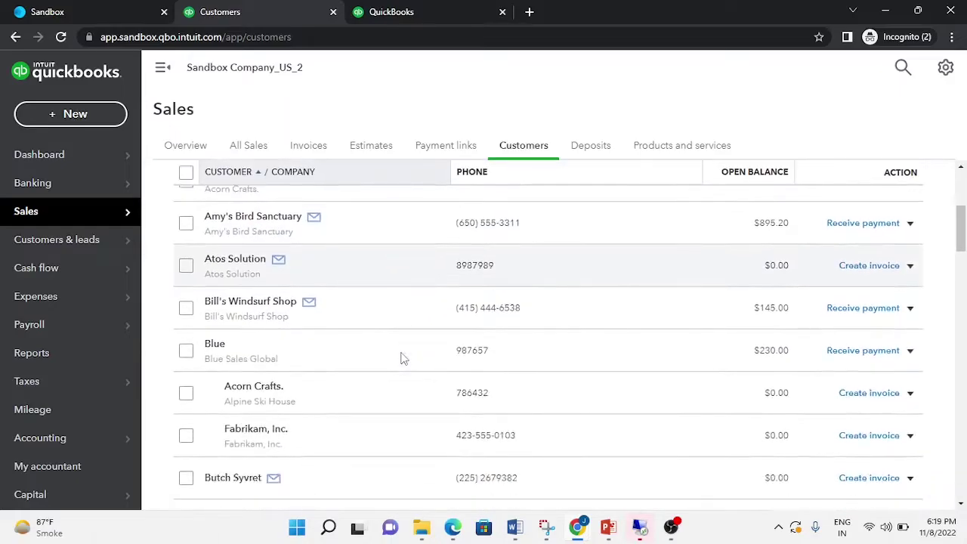
{"action": "scroll", "coordinate": [402, 359], "scroll_direction": "down", "scroll_amount": 4}
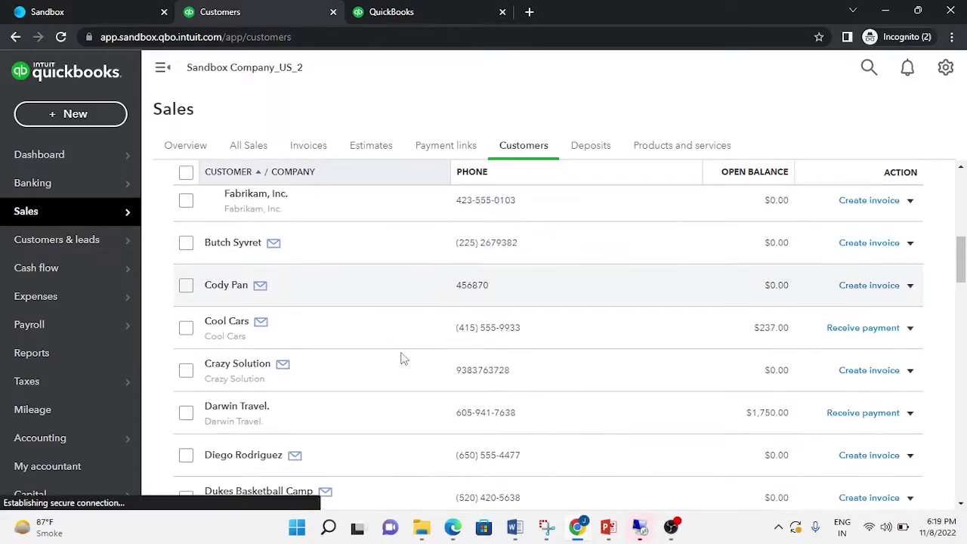
{"action": "scroll", "coordinate": [402, 358], "scroll_direction": "down", "scroll_amount": 5}
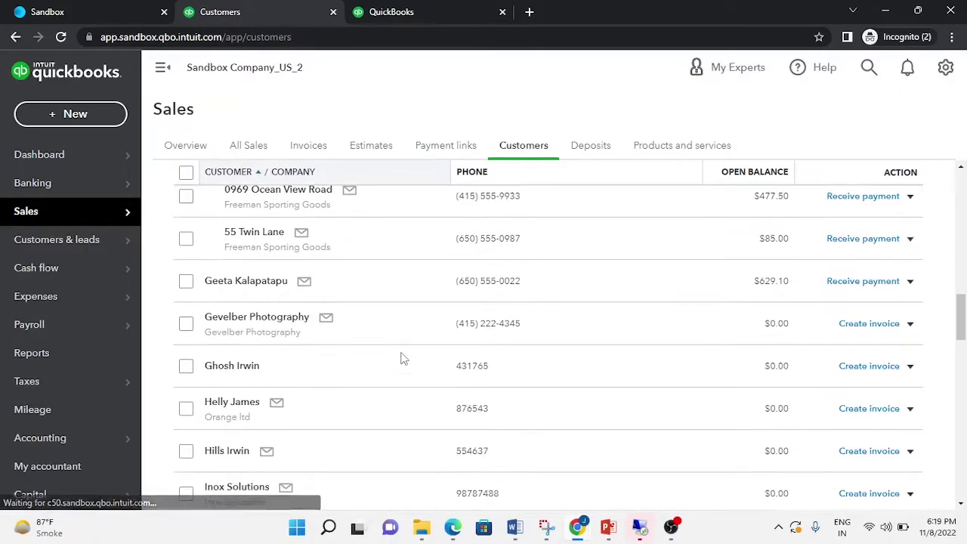
{"action": "scroll", "coordinate": [403, 359], "scroll_direction": "down", "scroll_amount": 10}
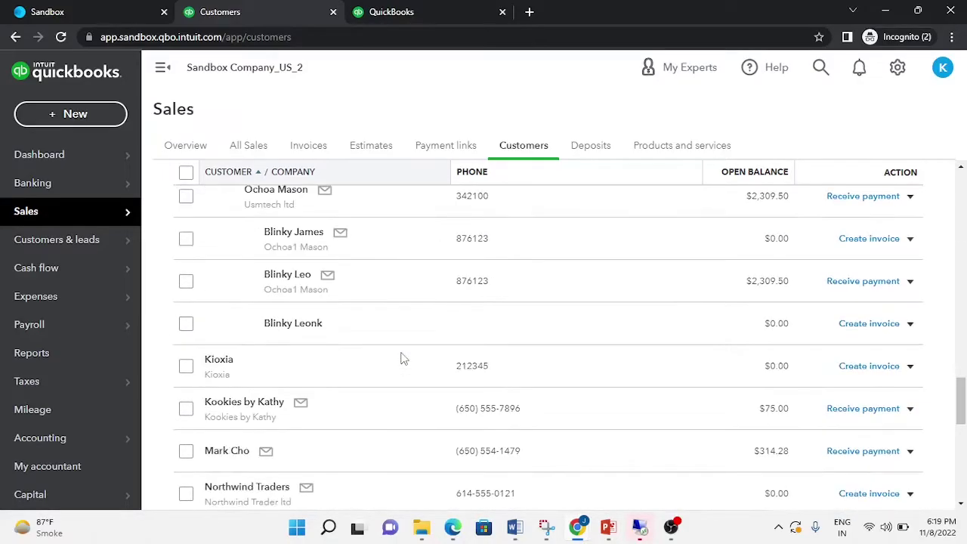
{"action": "scroll", "coordinate": [402, 359], "scroll_direction": "up", "scroll_amount": 20}
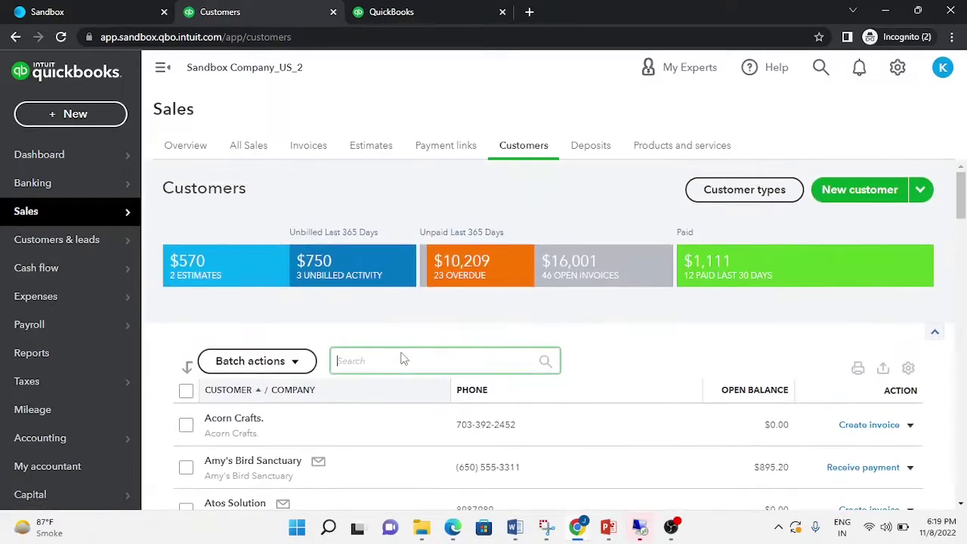
Search the customer list for "safari" and open the Safari Energy LLC customer record
{"action": "left_click", "coordinate": [403, 354]}
{"action": "type", "text": "safari"}
{"action": "key", "text": "BackSpace"}
{"action": "type", "text": "i"}
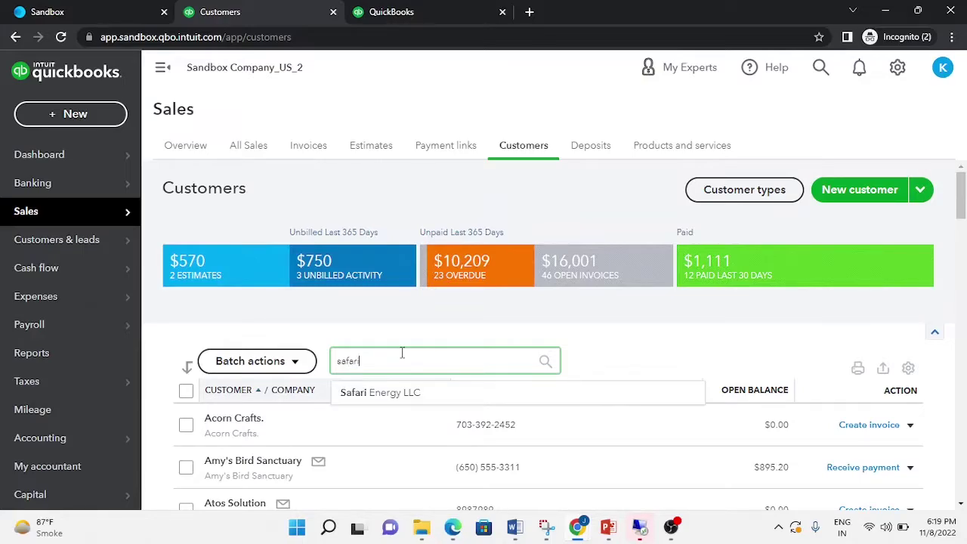
{"action": "left_click", "coordinate": [392, 395]}
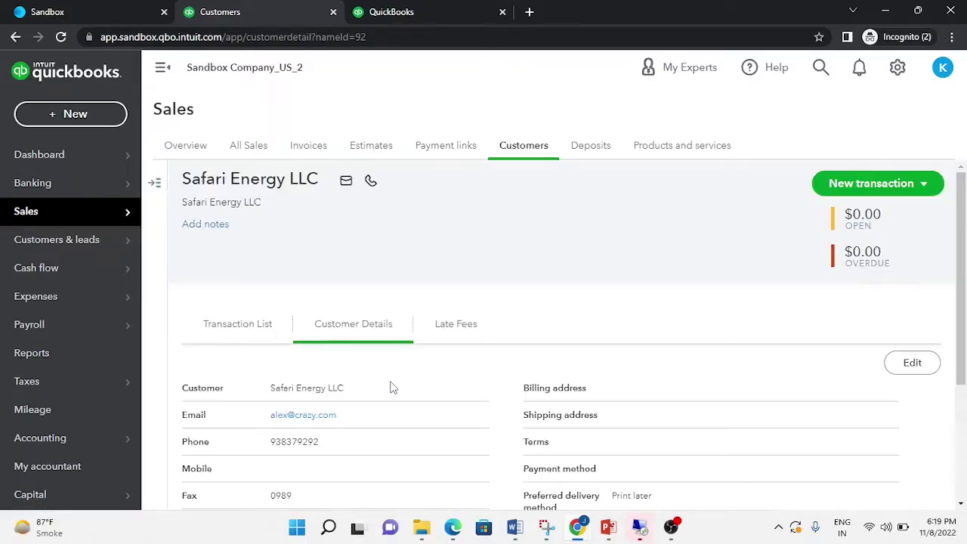
Review the email, phone, fax and website in the Safari Energy LLC customer details
{"action": "scroll", "coordinate": [374, 359], "scroll_direction": "down", "scroll_amount": 2}
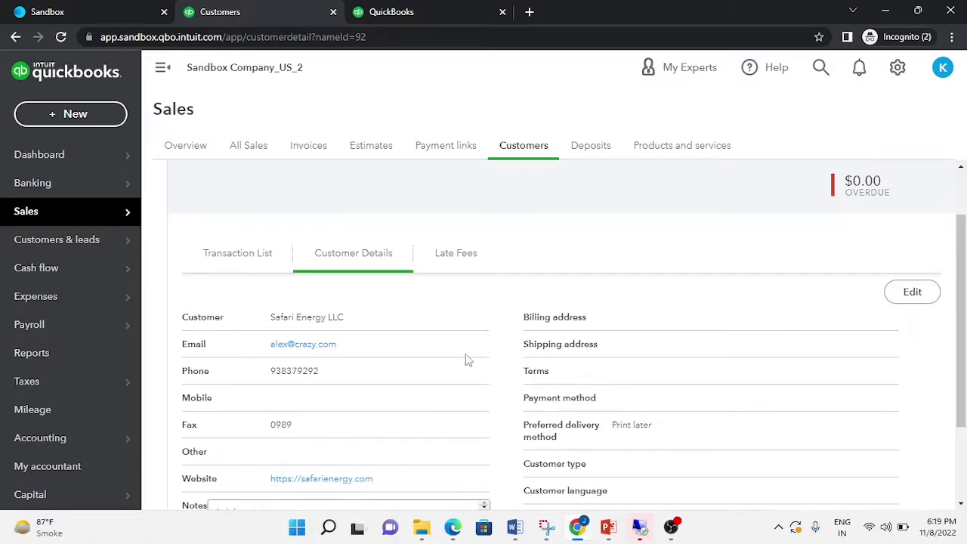
{"action": "scroll", "coordinate": [388, 360], "scroll_direction": "down", "scroll_amount": 1}
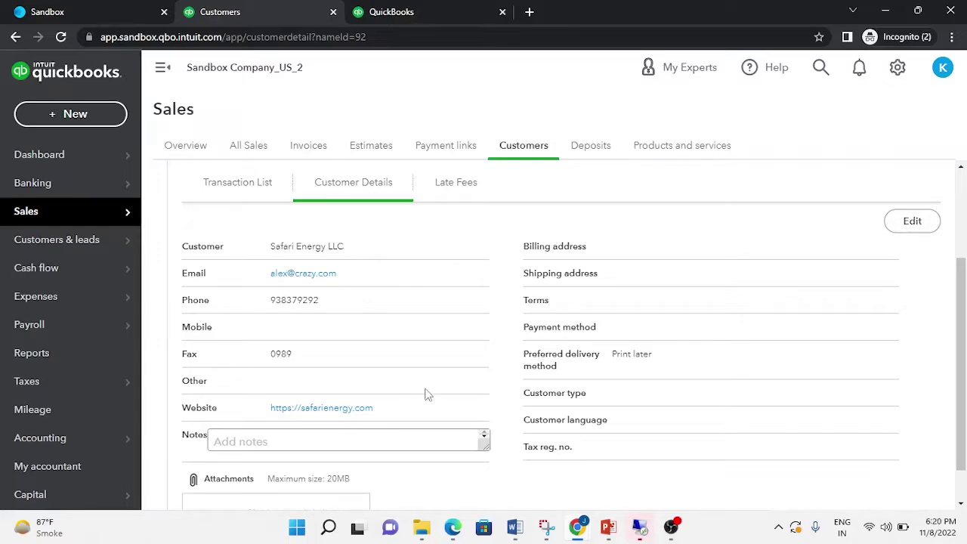
{"action": "scroll", "coordinate": [468, 373], "scroll_direction": "up", "scroll_amount": 2}
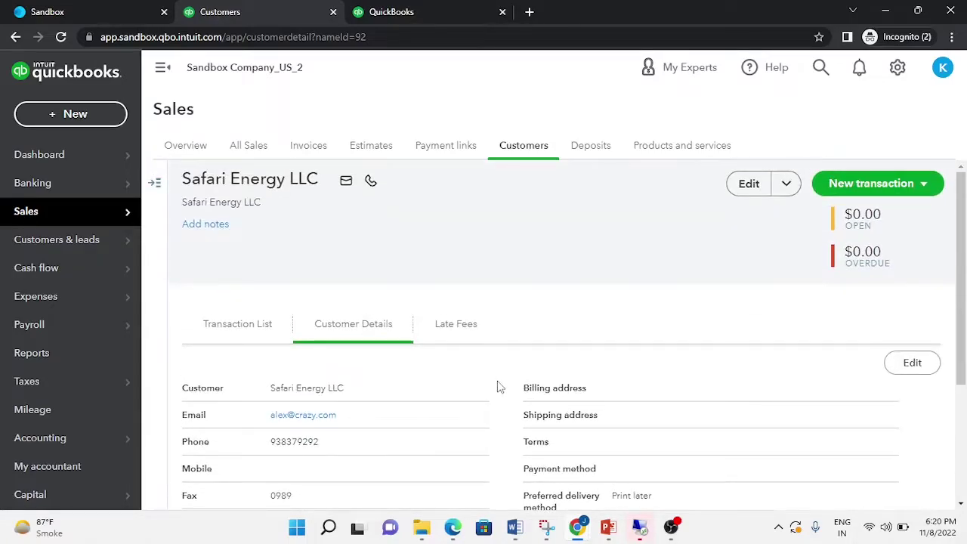
{"action": "scroll", "coordinate": [496, 387], "scroll_direction": "down", "scroll_amount": 1}
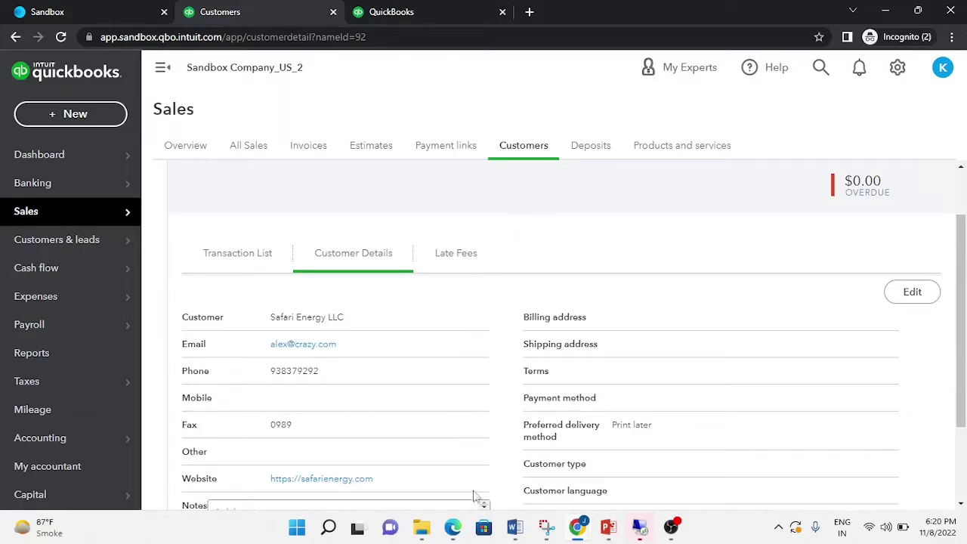
Switch to Dynamics 365 and review the Safari Energy LLC account summary for comparison with the QuickBooks customer
{"action": "mouse_move", "coordinate": [577, 526]}
{"action": "left_click", "coordinate": [427, 462]}
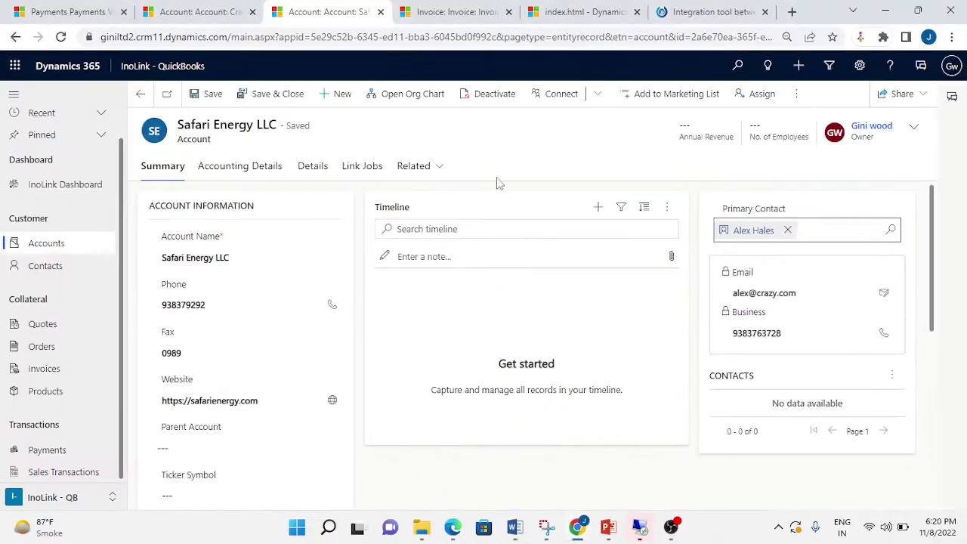
{"action": "scroll", "coordinate": [294, 356], "scroll_direction": "down", "scroll_amount": 1}
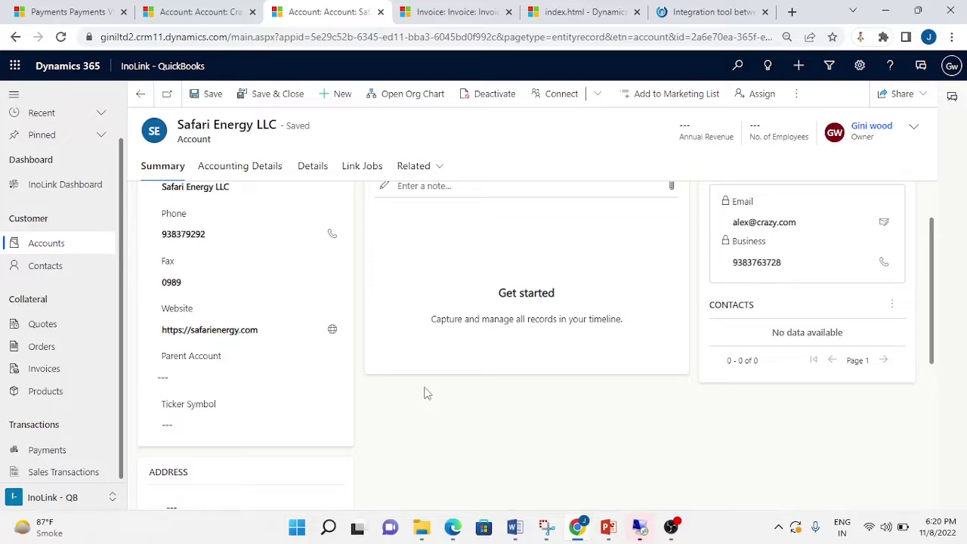
{"action": "scroll", "coordinate": [384, 392], "scroll_direction": "up", "scroll_amount": 2}
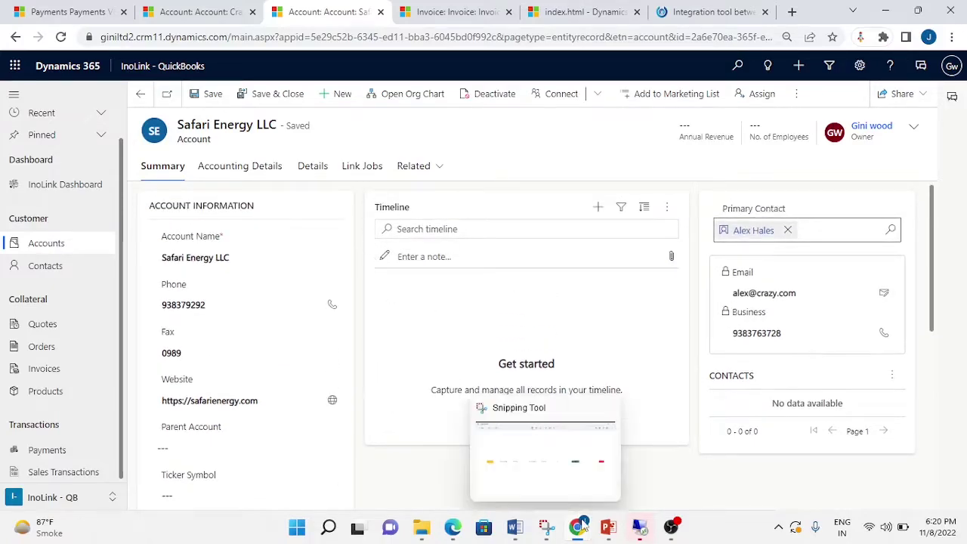
Switch to QuickBooks, recheck the Safari Energy LLC customer details and show the customer's transaction list
{"action": "mouse_move", "coordinate": [577, 526]}
{"action": "left_click", "coordinate": [608, 468]}
{"action": "scroll", "coordinate": [477, 329], "scroll_direction": "down", "scroll_amount": 1}
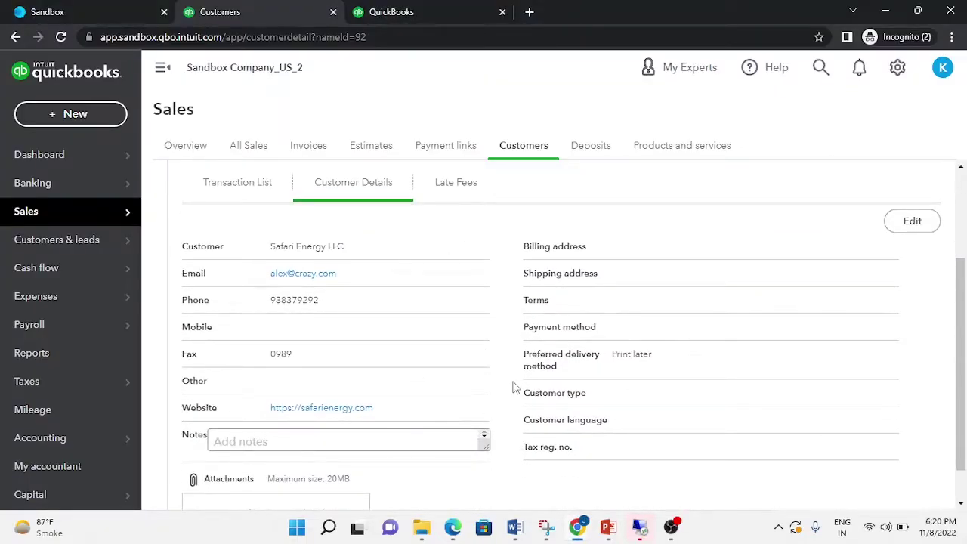
{"action": "scroll", "coordinate": [512, 387], "scroll_direction": "up", "scroll_amount": 2}
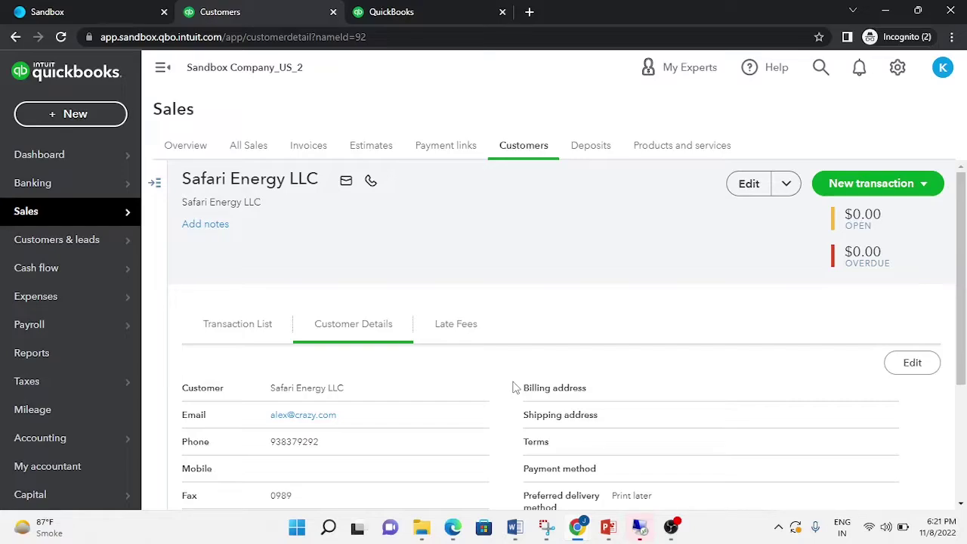
{"action": "scroll", "coordinate": [513, 386], "scroll_direction": "down", "scroll_amount": 3}
{"action": "scroll", "coordinate": [559, 328], "scroll_direction": "up", "scroll_amount": 3}
{"action": "left_click", "coordinate": [272, 330]}
{"action": "scroll", "coordinate": [547, 370], "scroll_direction": "down", "scroll_amount": 1}
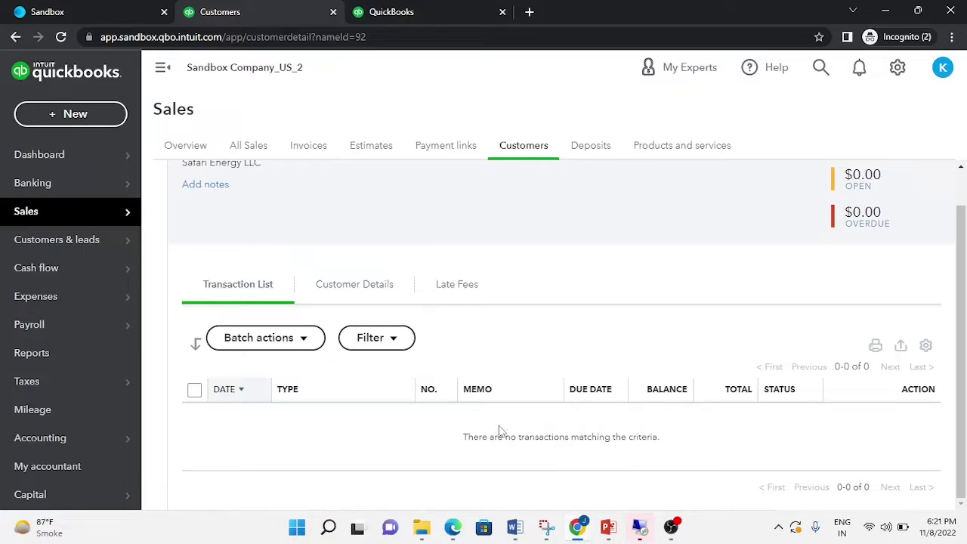
Switch to Dynamics 365, review the product lines of the Invoice for Safari Energy and promote that invoice to QuickBooks
{"action": "mouse_move", "coordinate": [577, 527]}
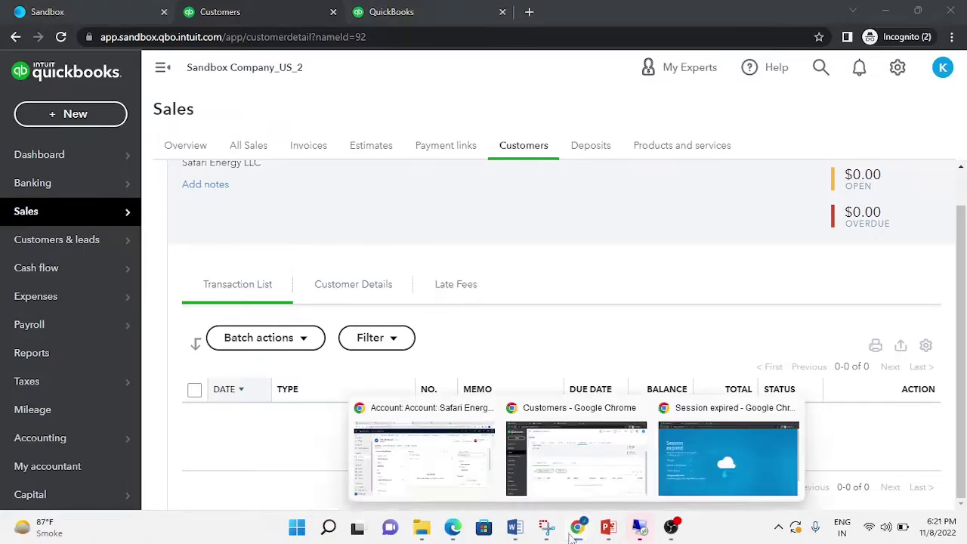
{"action": "left_click", "coordinate": [476, 462]}
{"action": "left_click", "coordinate": [427, 13]}
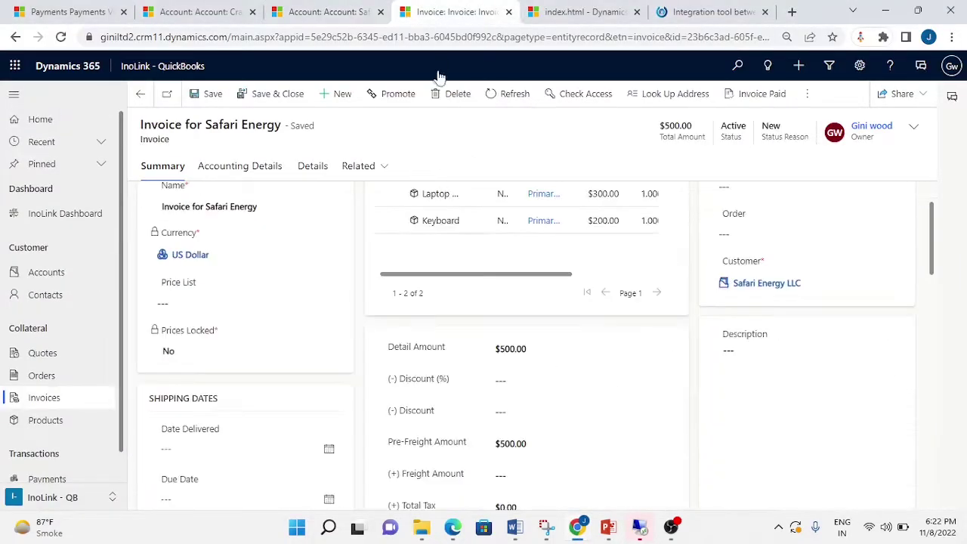
{"action": "scroll", "coordinate": [347, 257], "scroll_direction": "up", "scroll_amount": 1}
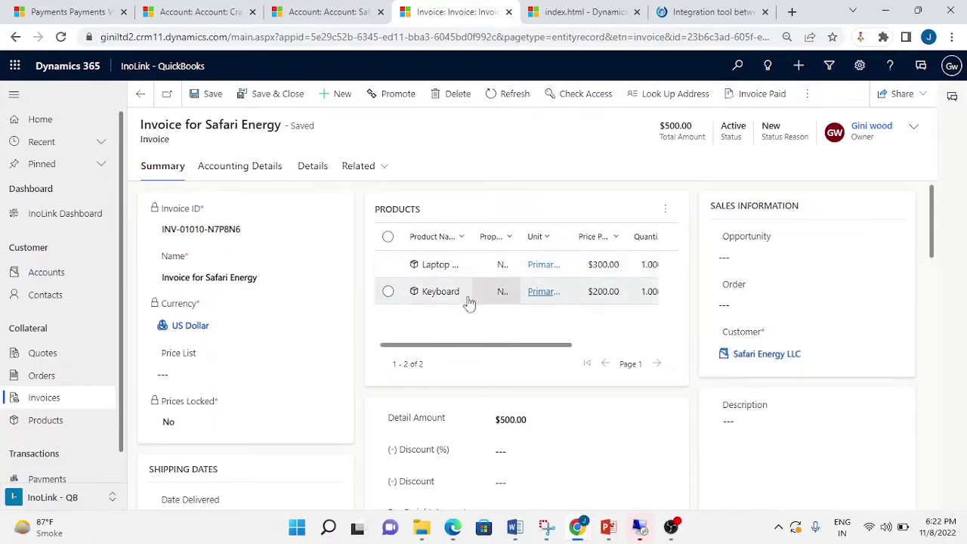
{"action": "scroll", "coordinate": [507, 363], "scroll_direction": "down", "scroll_amount": 1}
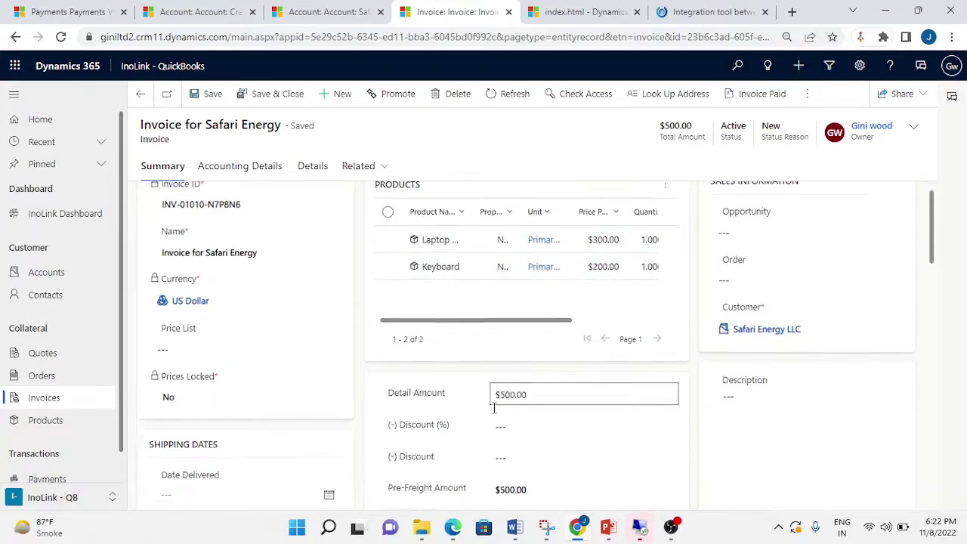
{"action": "scroll", "coordinate": [494, 397], "scroll_direction": "up", "scroll_amount": 1}
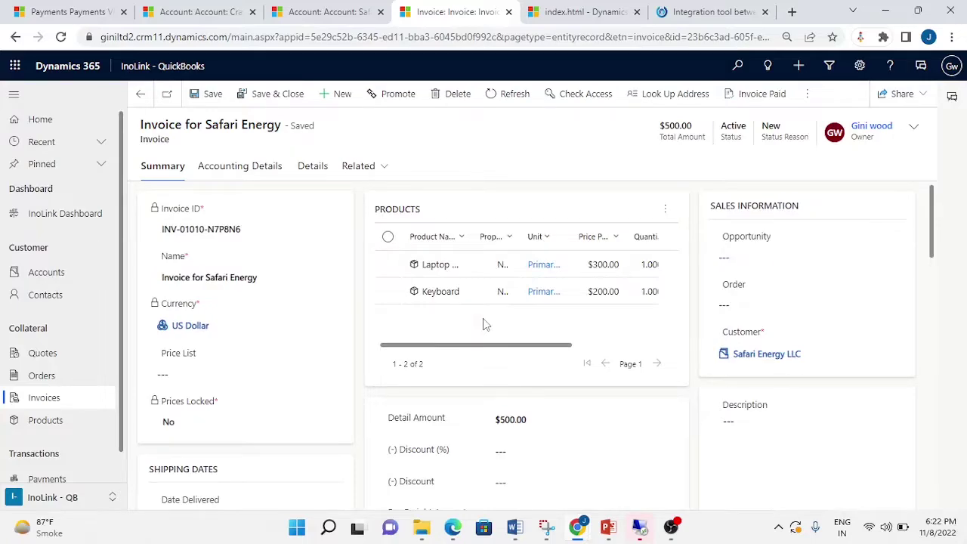
{"action": "left_click_drag", "start_coordinate": [513, 350], "coordinate": [493, 349]}
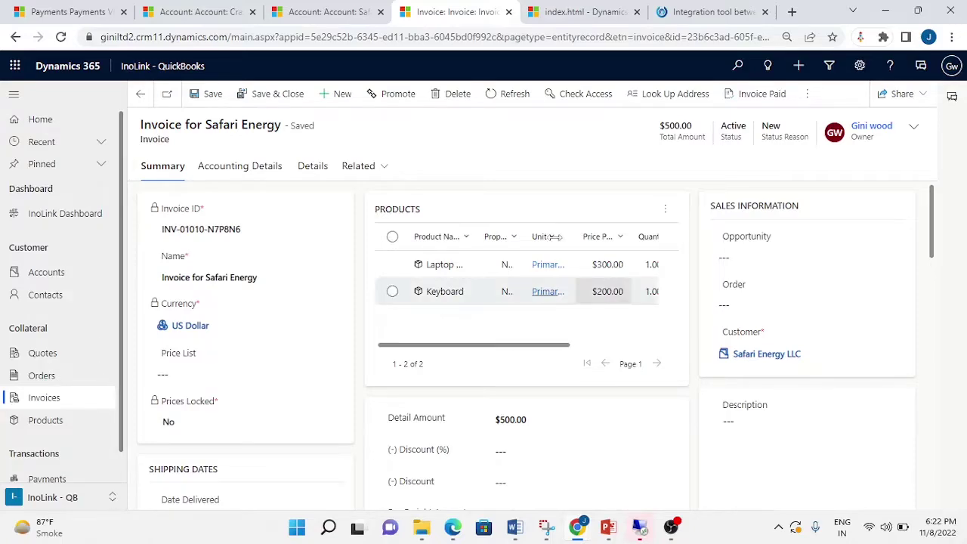
{"action": "left_click", "coordinate": [384, 98]}
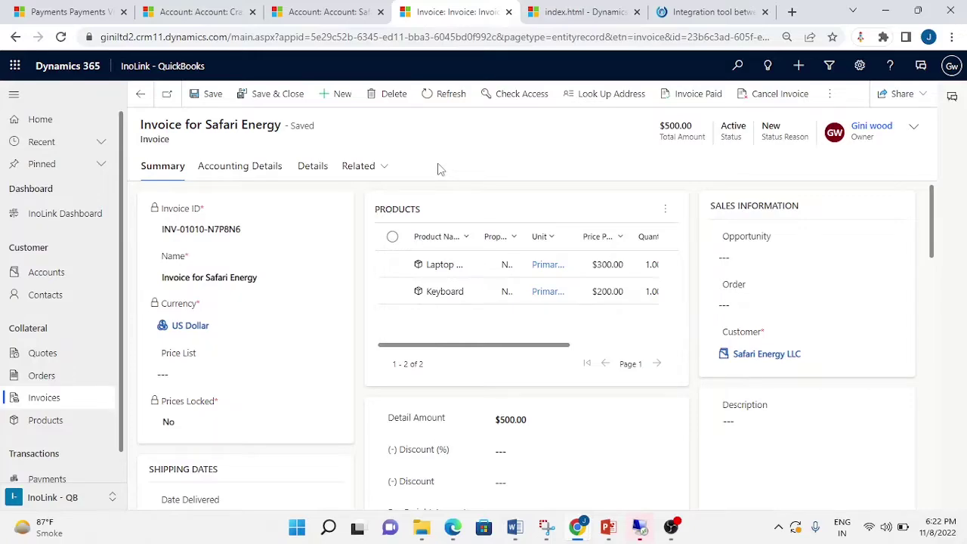
Open the related Link Jobs of the Invoice for Safari Energy and refresh the list repeatedly to check the job's status
{"action": "left_click", "coordinate": [365, 168]}
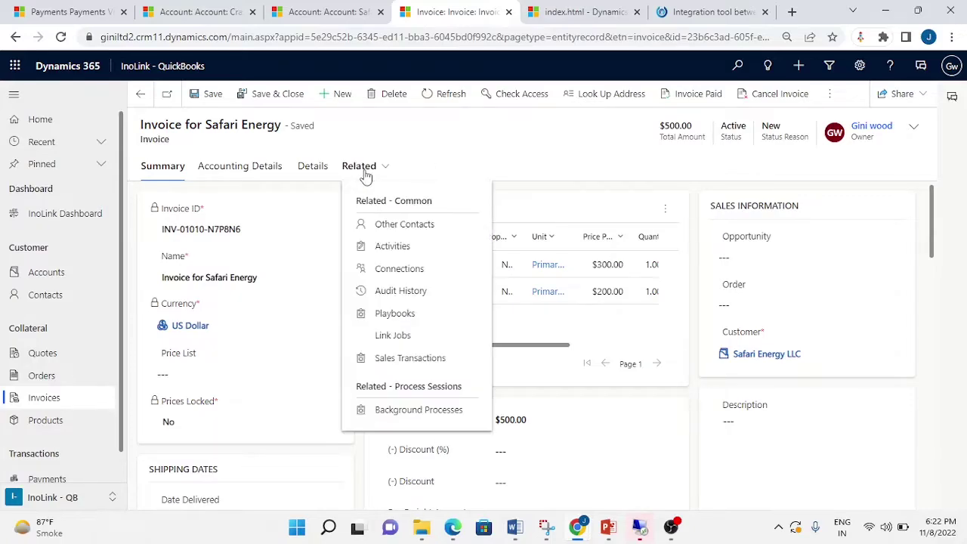
{"action": "left_click", "coordinate": [433, 337]}
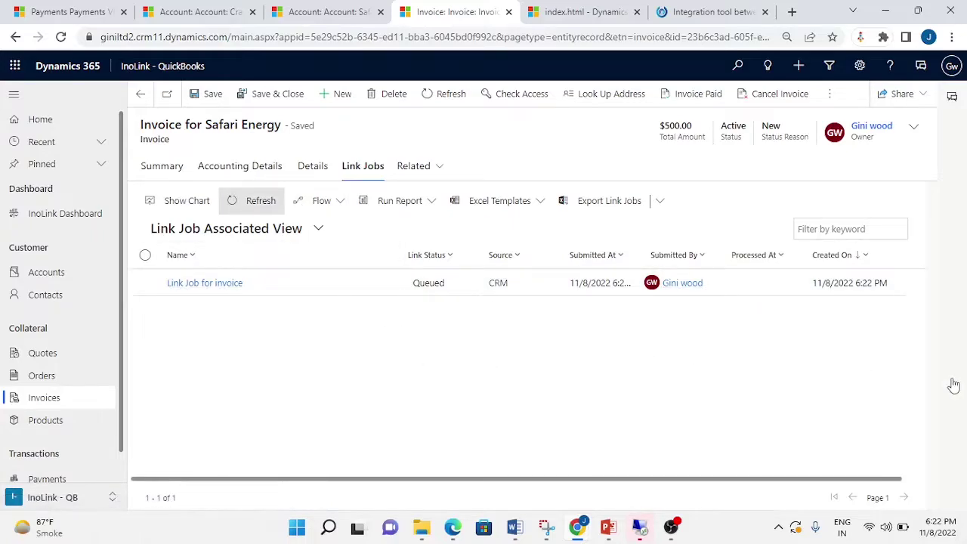
{"action": "left_click", "coordinate": [233, 202]}
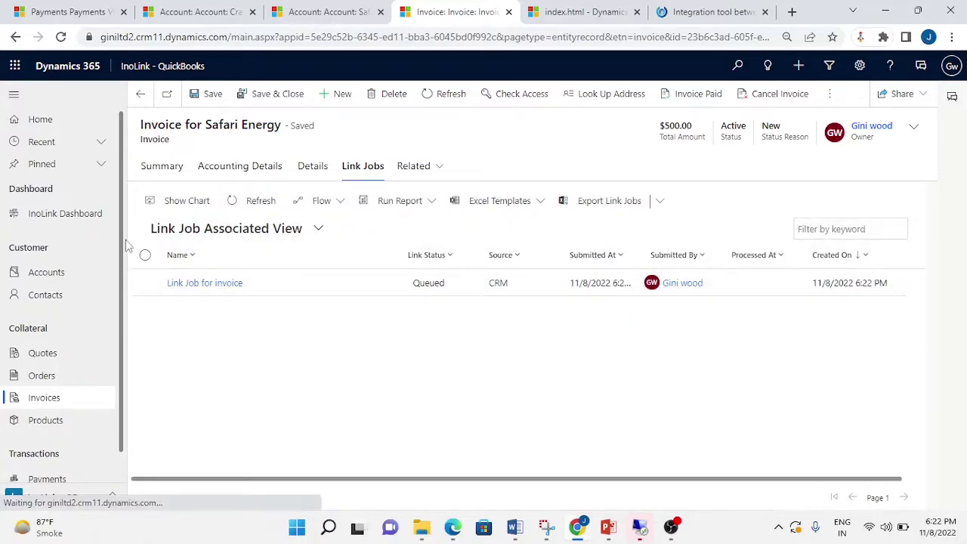
{"action": "left_click", "coordinate": [242, 202]}
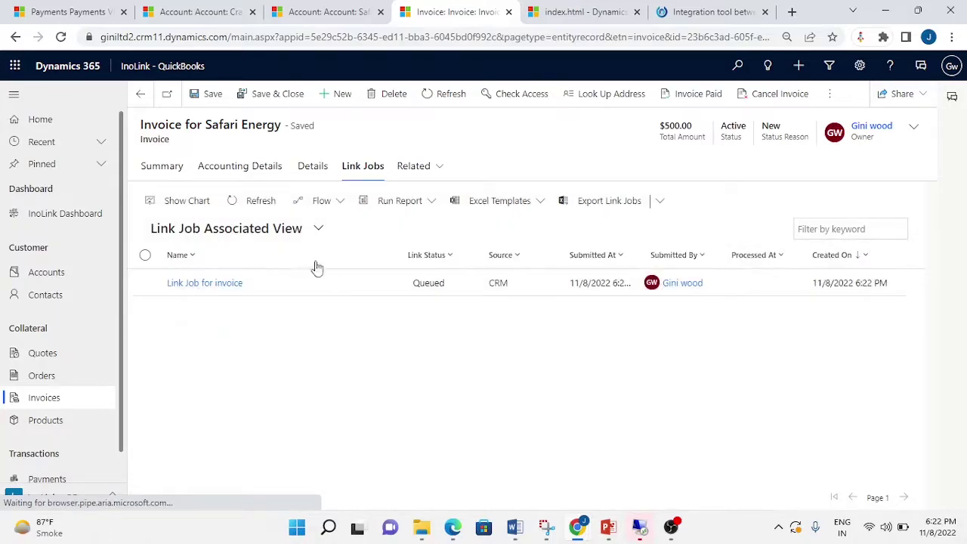
{"action": "left_click", "coordinate": [256, 202]}
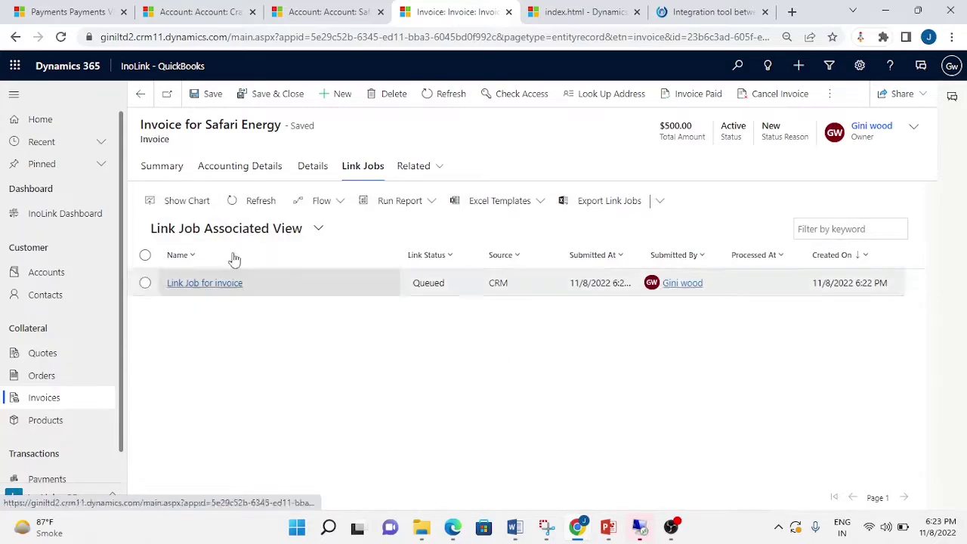
{"action": "left_click", "coordinate": [260, 201]}
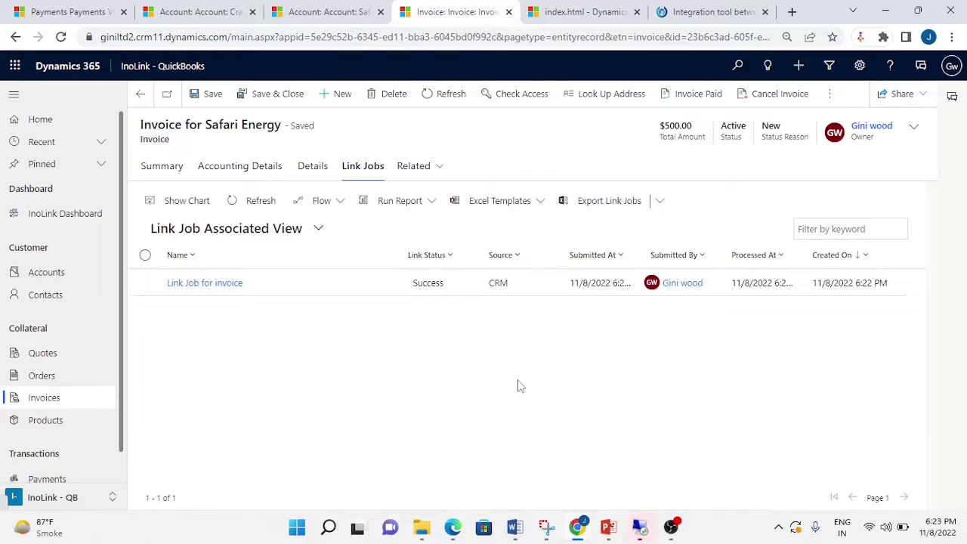
Switch to QuickBooks, update the Safari Energy LLC transaction list by reopening it and open the synced invoice
{"action": "mouse_move", "coordinate": [575, 523]}
{"action": "left_click", "coordinate": [596, 459]}
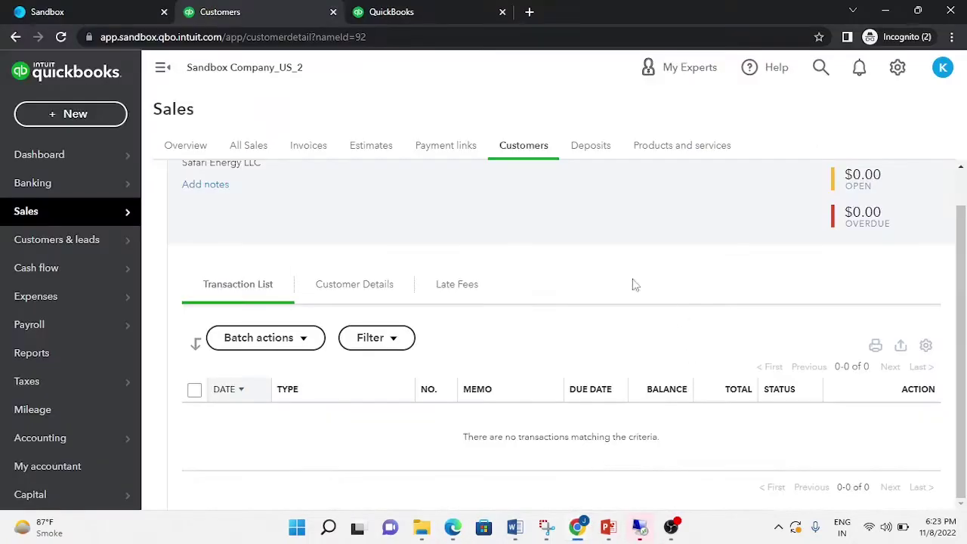
{"action": "left_click", "coordinate": [367, 284]}
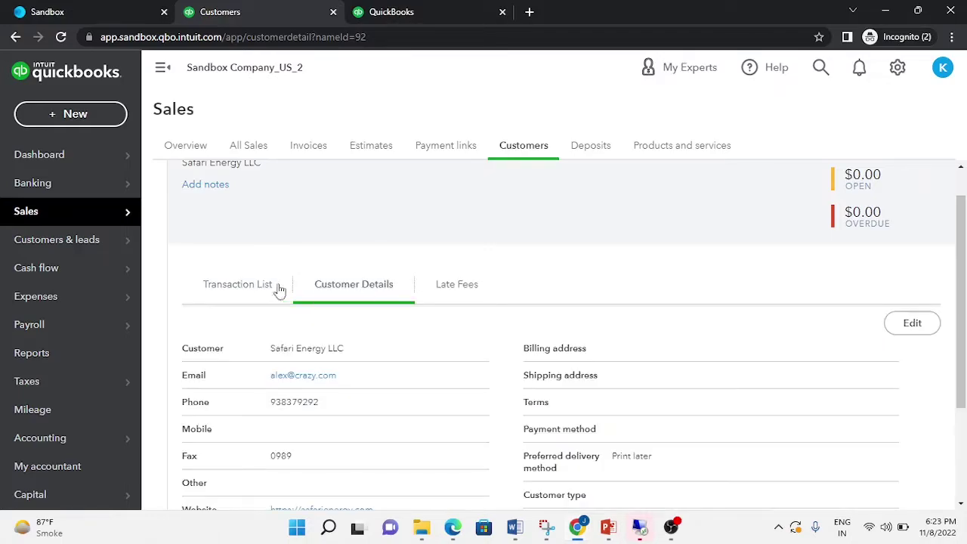
{"action": "left_click", "coordinate": [252, 289]}
{"action": "scroll", "coordinate": [519, 415], "scroll_direction": "down", "scroll_amount": 1}
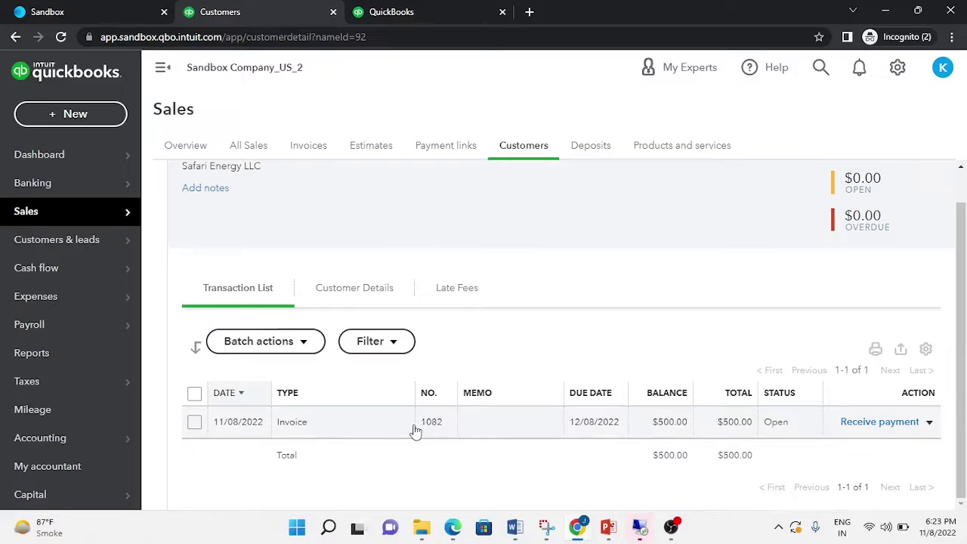
{"action": "left_click", "coordinate": [506, 430]}
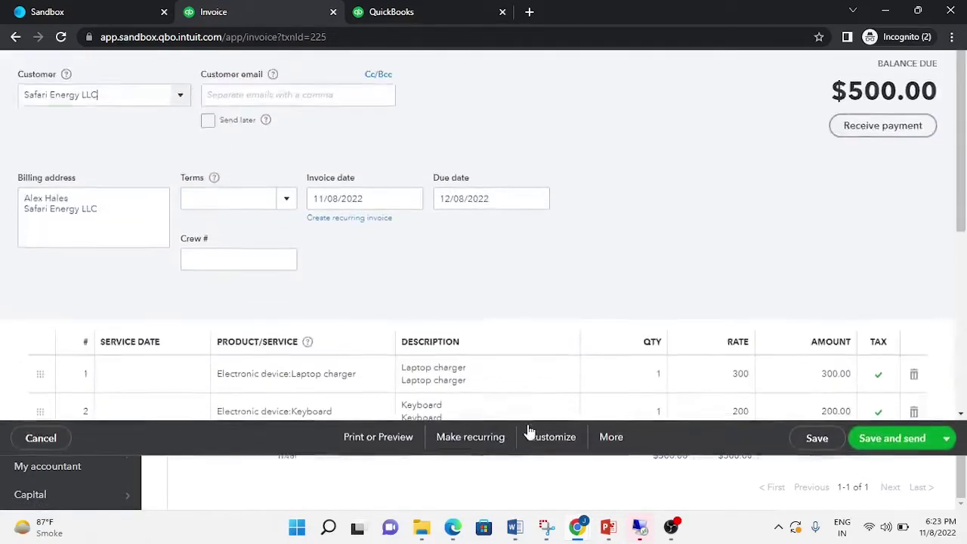
Review the synced invoice's customer, billing, product lines, message and totals, and close the invoice
{"action": "scroll", "coordinate": [487, 320], "scroll_direction": "down", "scroll_amount": 3}
{"action": "scroll", "coordinate": [487, 319], "scroll_direction": "up", "scroll_amount": 3}
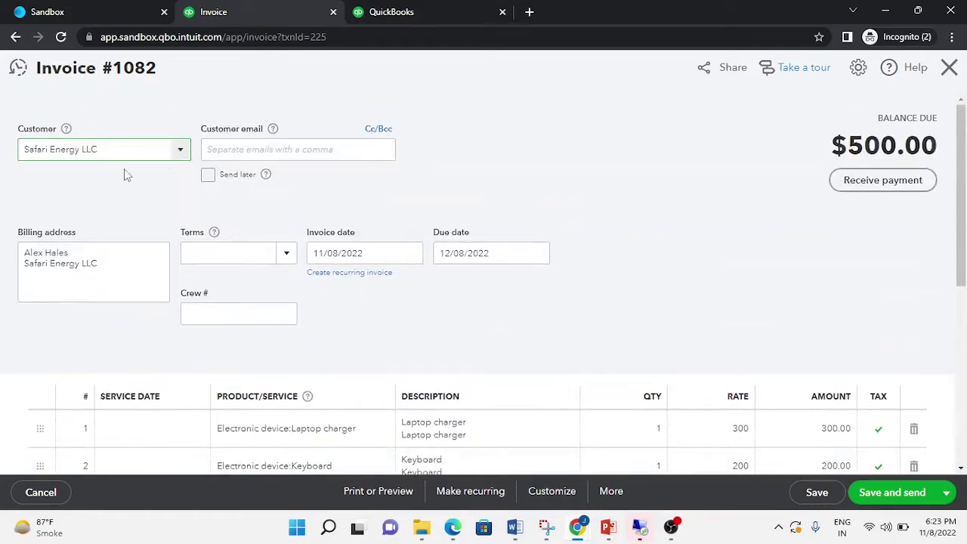
{"action": "scroll", "coordinate": [410, 308], "scroll_direction": "down", "scroll_amount": 2}
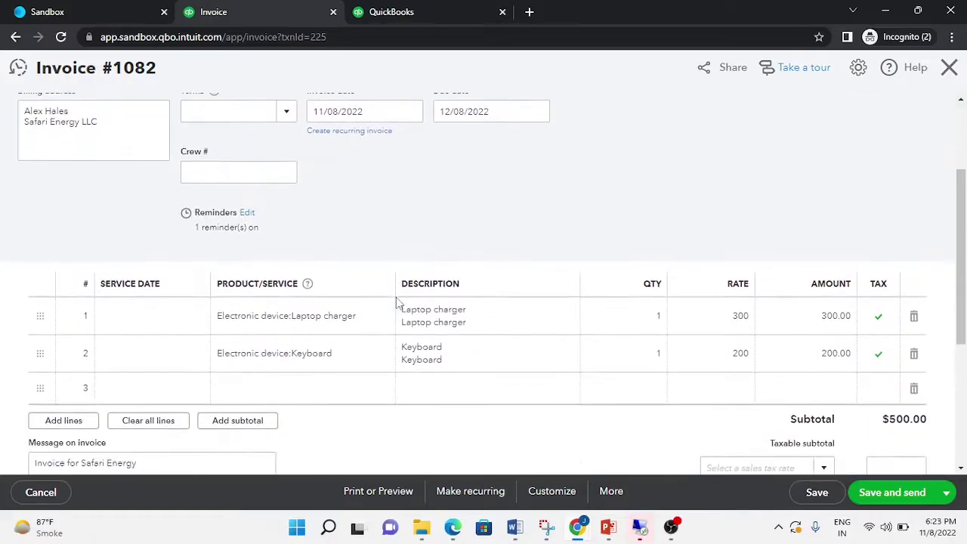
{"action": "scroll", "coordinate": [423, 306], "scroll_direction": "down", "scroll_amount": 3}
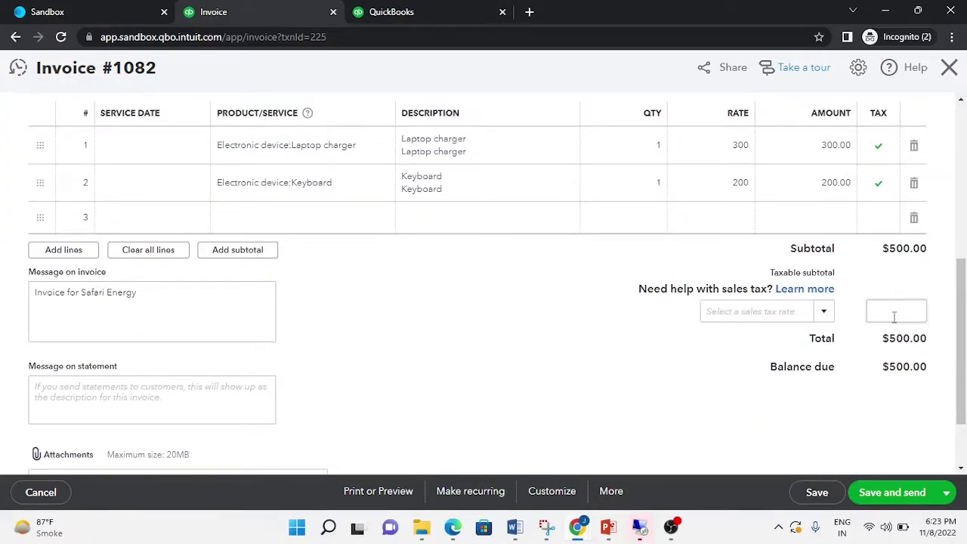
{"action": "scroll", "coordinate": [514, 284], "scroll_direction": "up", "scroll_amount": 2}
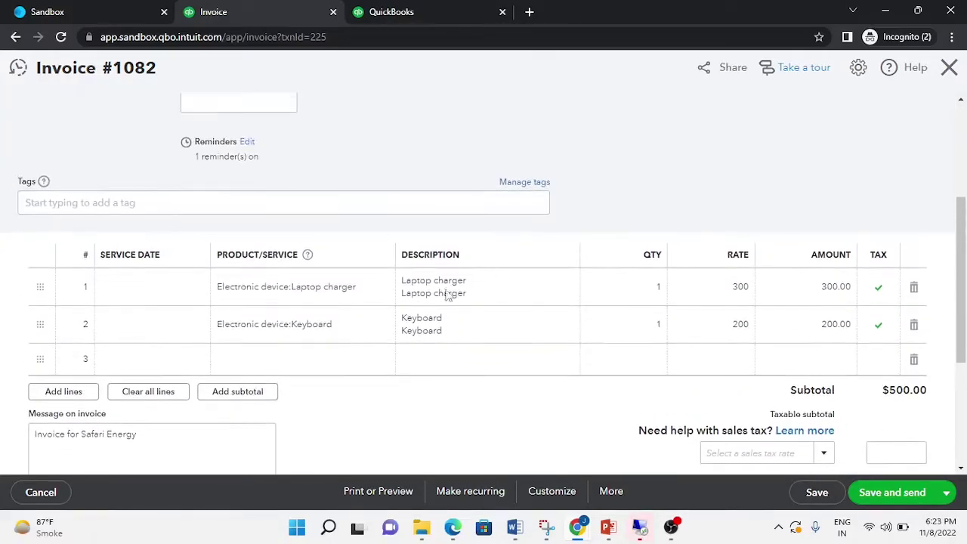
{"action": "scroll", "coordinate": [578, 279], "scroll_direction": "up", "scroll_amount": 1}
{"action": "scroll", "coordinate": [531, 287], "scroll_direction": "down", "scroll_amount": 4}
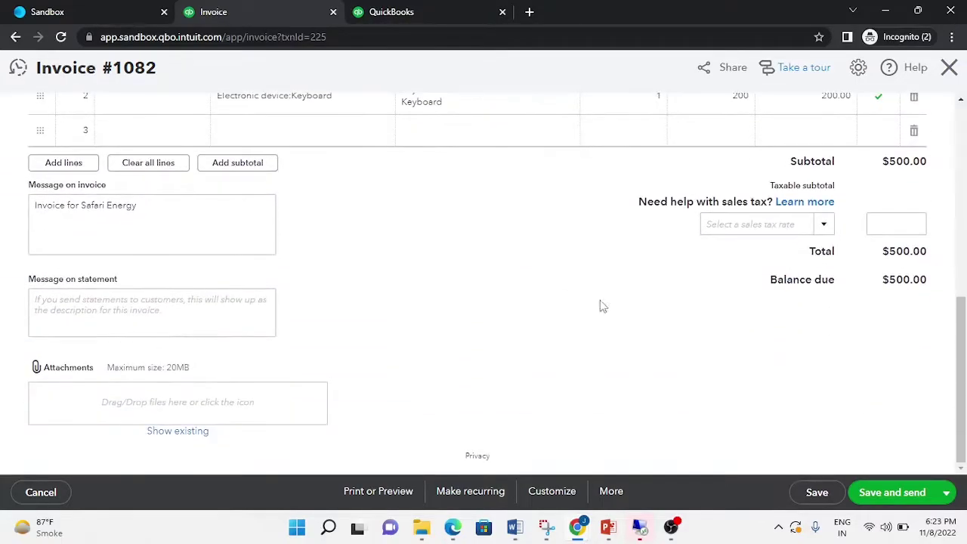
{"action": "scroll", "coordinate": [602, 306], "scroll_direction": "up", "scroll_amount": 7}
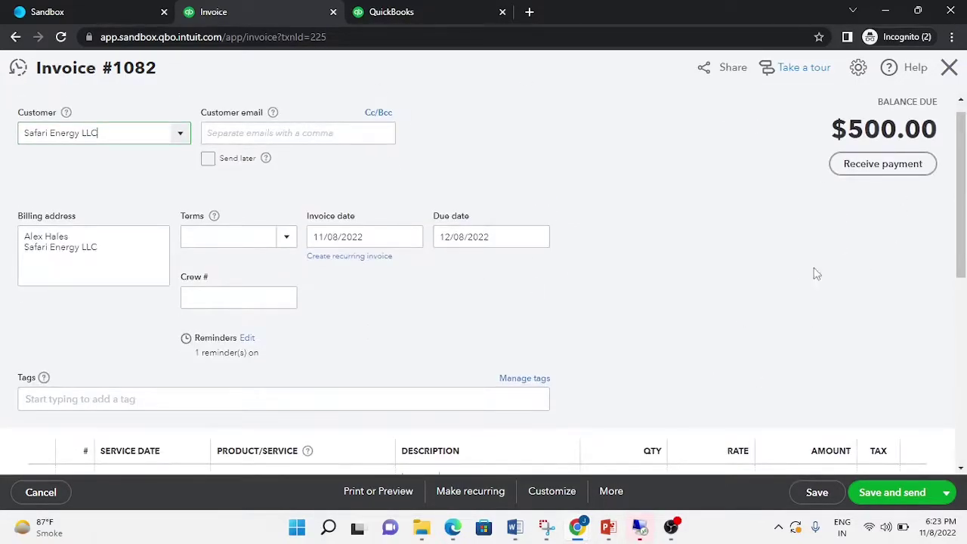
{"action": "left_click", "coordinate": [949, 68]}
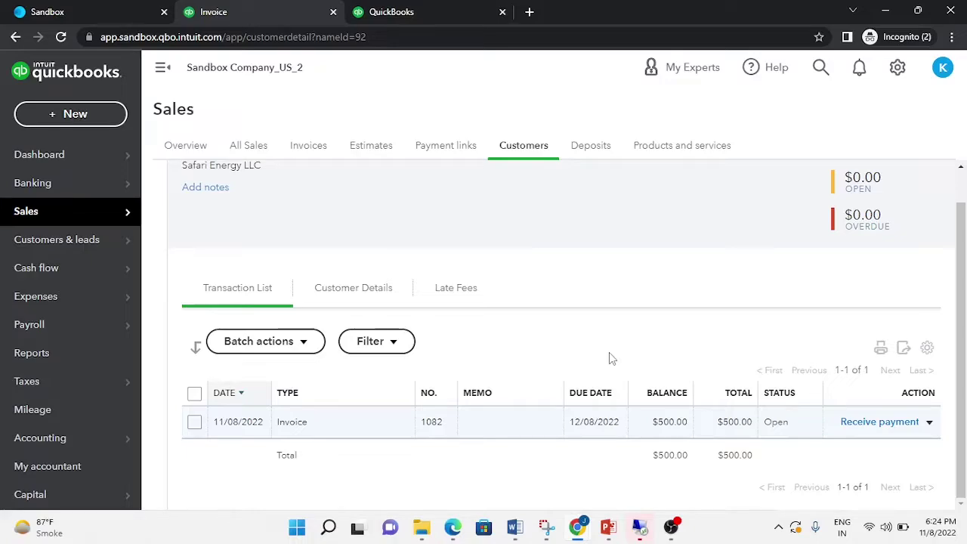
Receive payment for the open Safari Energy LLC invoice with payment method Cash and reference number 123456, and save and close it
{"action": "left_click", "coordinate": [889, 425]}
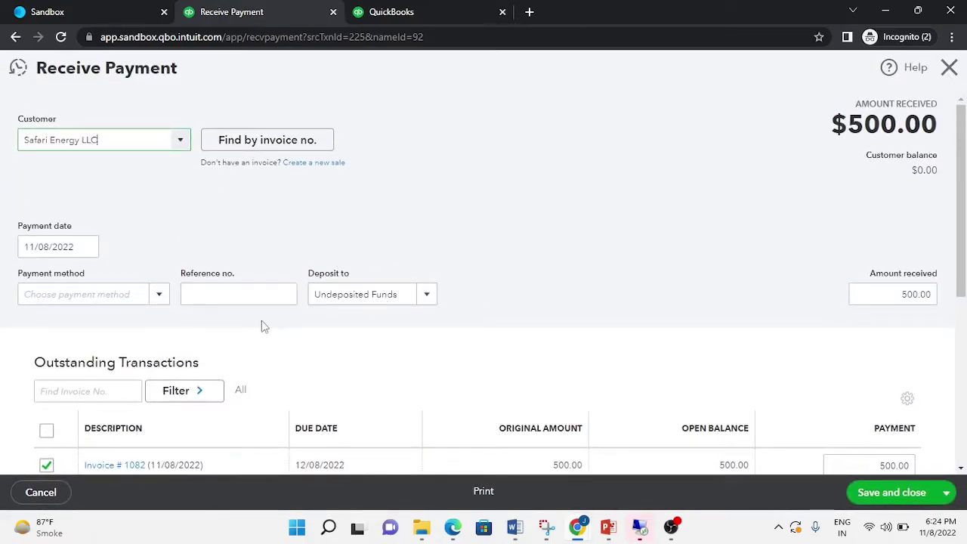
{"action": "left_click", "coordinate": [151, 305]}
{"action": "left_click", "coordinate": [80, 369]}
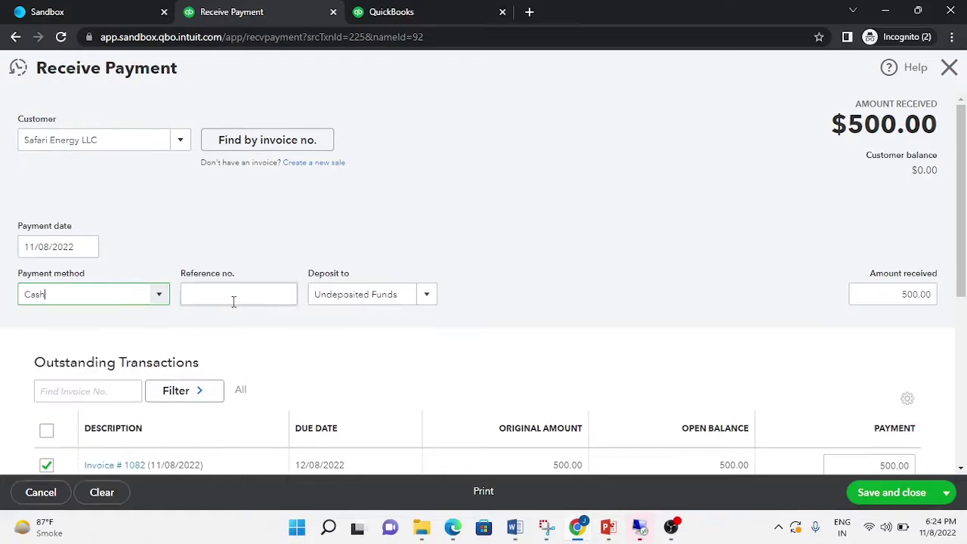
{"action": "left_click", "coordinate": [234, 295]}
{"action": "type", "text": "123456"}
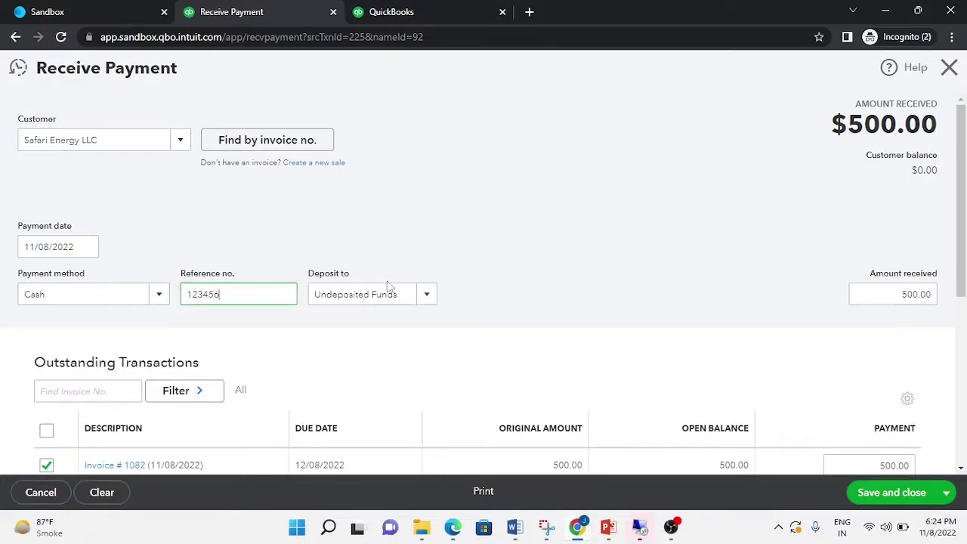
{"action": "left_click", "coordinate": [496, 270]}
{"action": "scroll", "coordinate": [544, 339], "scroll_direction": "down", "scroll_amount": 2}
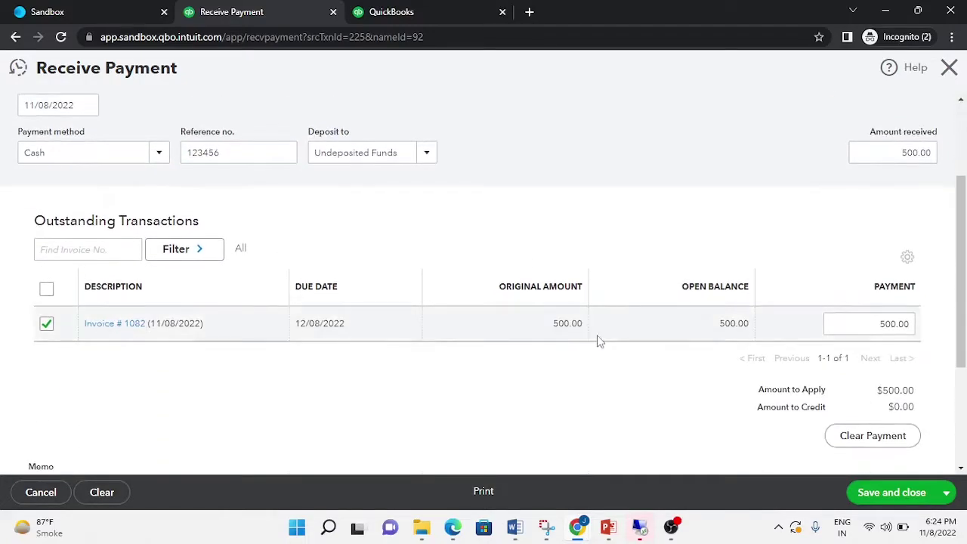
{"action": "scroll", "coordinate": [660, 356], "scroll_direction": "up", "scroll_amount": 2}
{"action": "scroll", "coordinate": [660, 356], "scroll_direction": "down", "scroll_amount": 2}
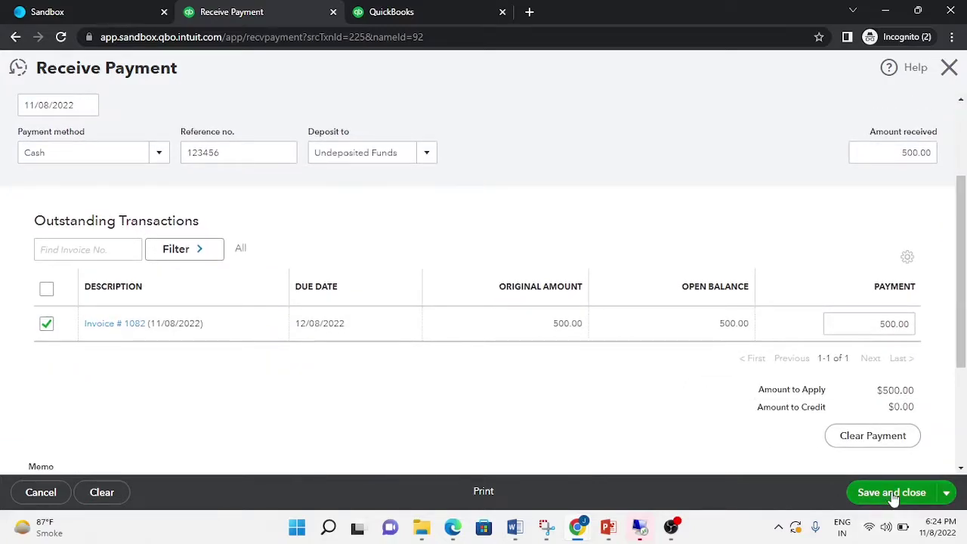
{"action": "left_click", "coordinate": [892, 494]}
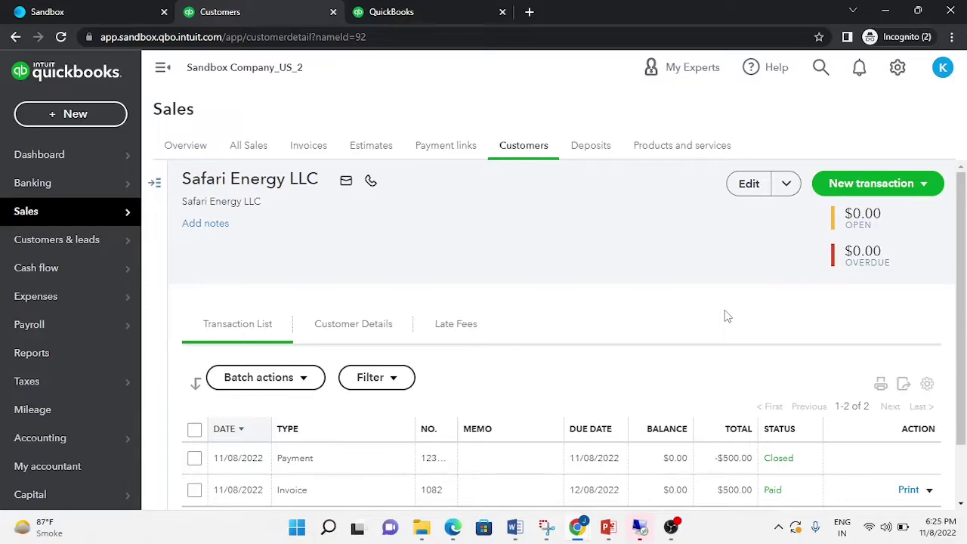
Check the Safari Energy LLC transaction list and open the recorded payment
{"action": "scroll", "coordinate": [725, 340], "scroll_direction": "down", "scroll_amount": 1}
{"action": "scroll", "coordinate": [709, 355], "scroll_direction": "up", "scroll_amount": 1}
{"action": "left_click", "coordinate": [423, 457]}
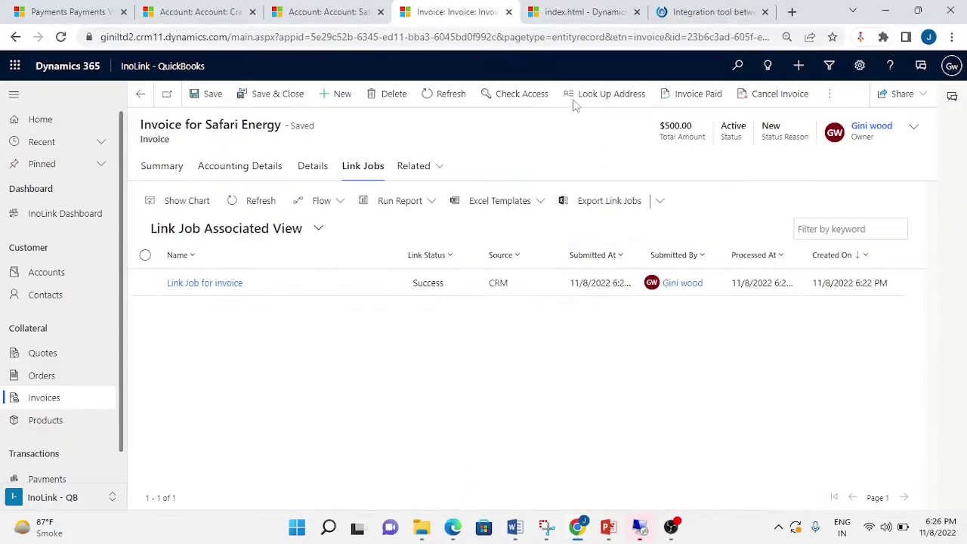
Switch to Dynamics 365, open InoLink Settings in the Settings area and review the integration options for Sandbox Company_US_2
{"action": "left_click", "coordinate": [54, 499]}
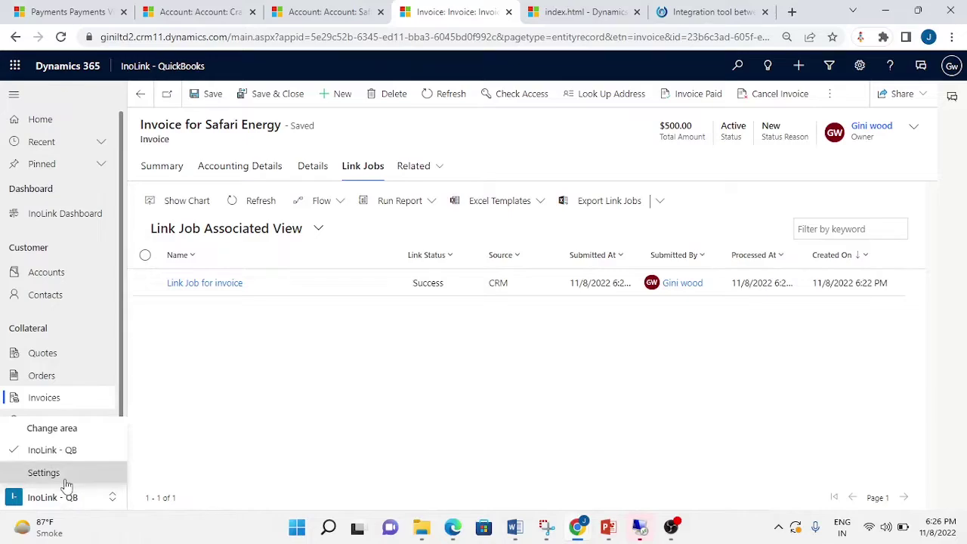
{"action": "left_click", "coordinate": [67, 476]}
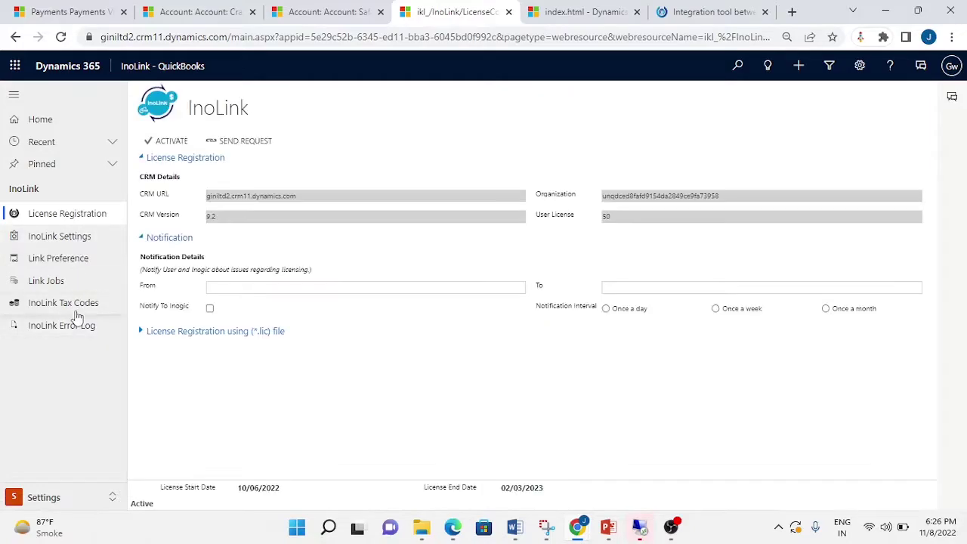
{"action": "left_click", "coordinate": [81, 240]}
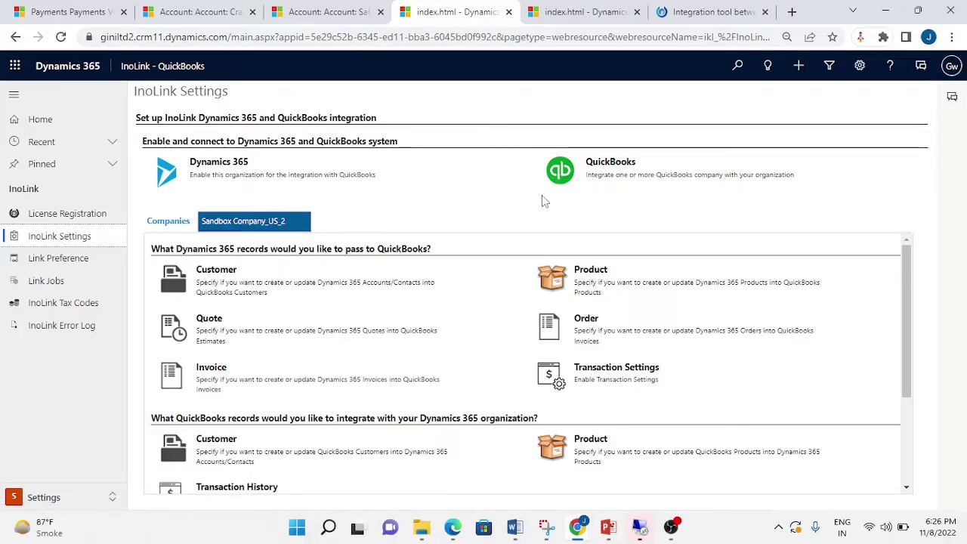
{"action": "scroll", "coordinate": [290, 400], "scroll_direction": "down", "scroll_amount": 1}
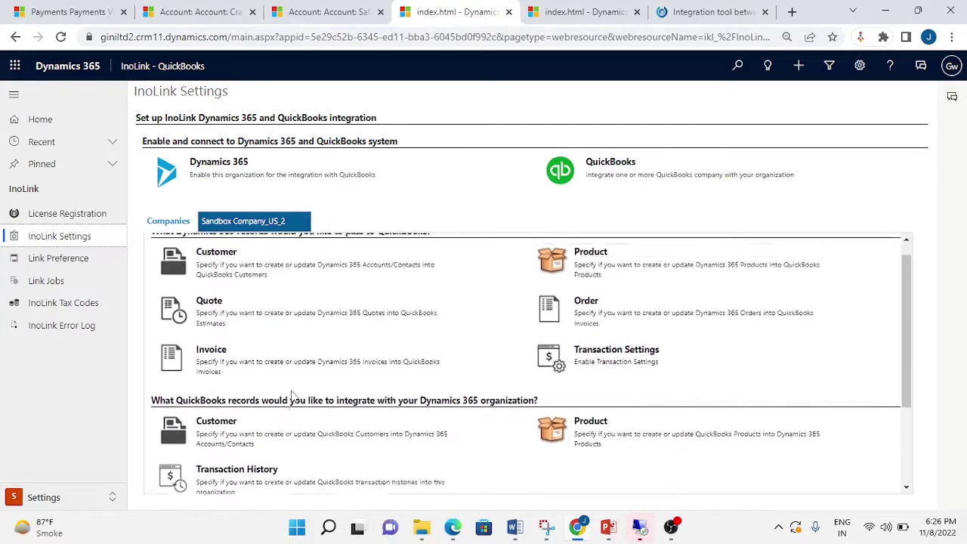
{"action": "scroll", "coordinate": [302, 324], "scroll_direction": "up", "scroll_amount": 1}
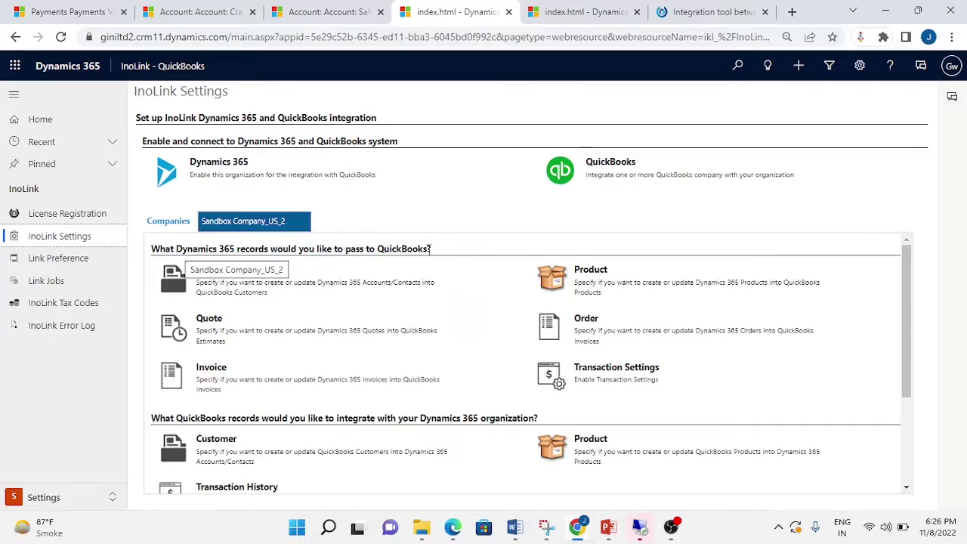
{"action": "scroll", "coordinate": [427, 260], "scroll_direction": "down", "scroll_amount": 3}
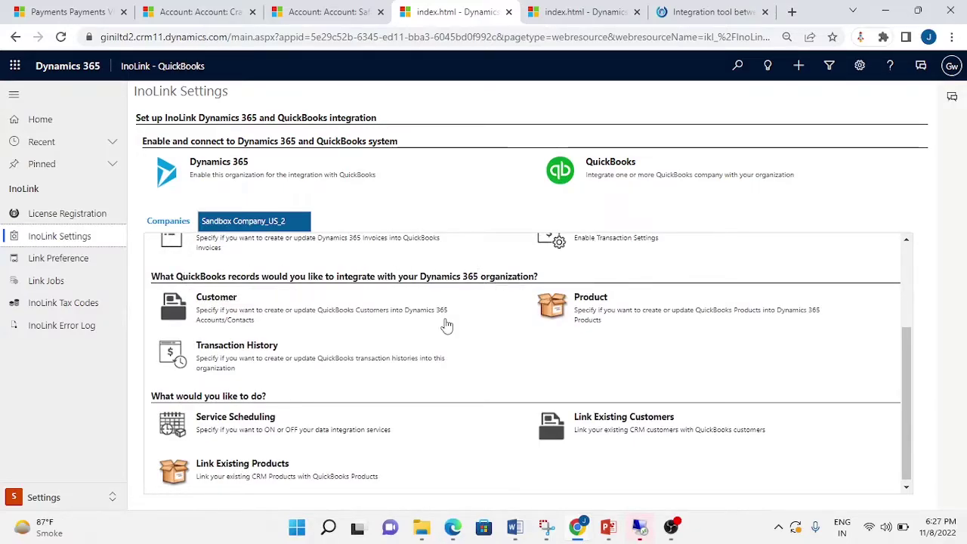
{"action": "scroll", "coordinate": [446, 324], "scroll_direction": "up", "scroll_amount": 3}
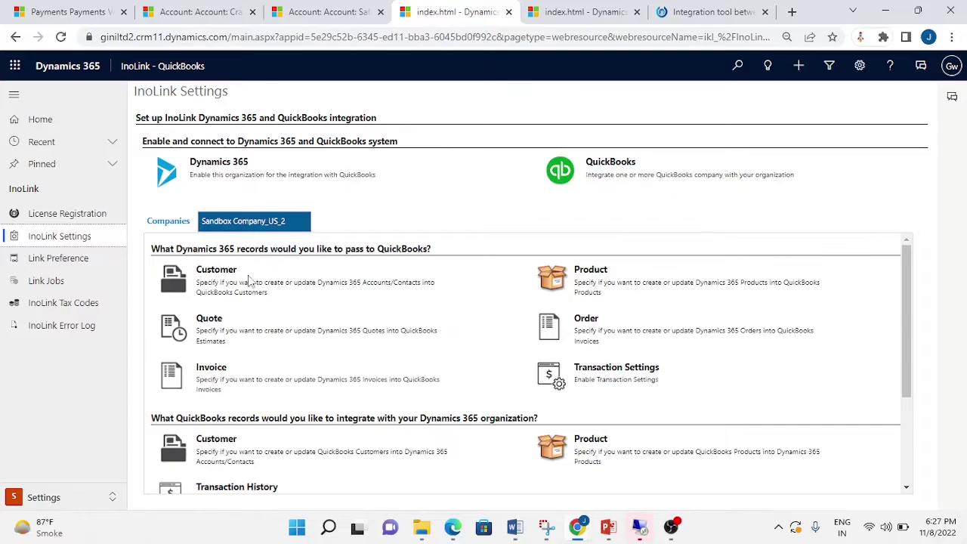
Examine the Customer sync settings for Dynamics 365 to QuickBooks, including the name matching and primary contact options, and close them
{"action": "left_click", "coordinate": [211, 281]}
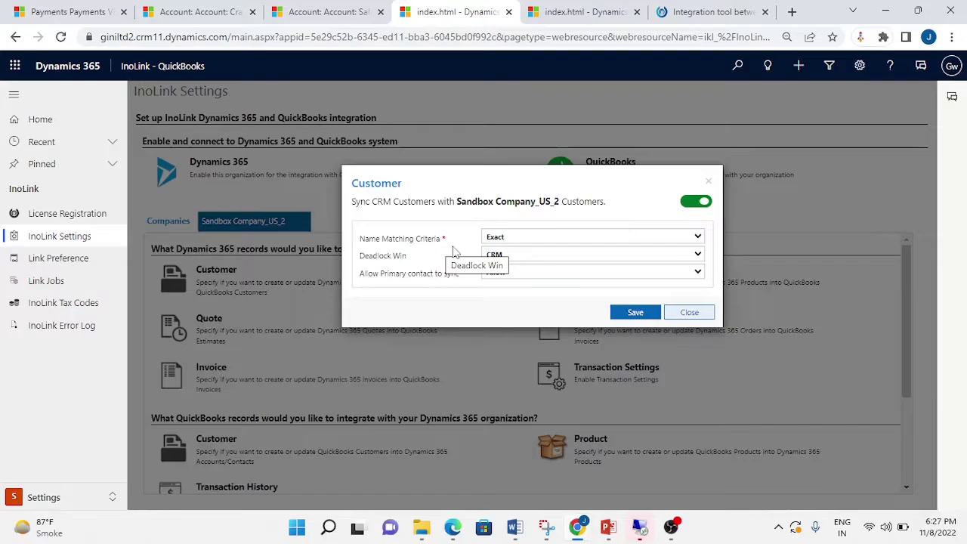
{"action": "left_click", "coordinate": [550, 243]}
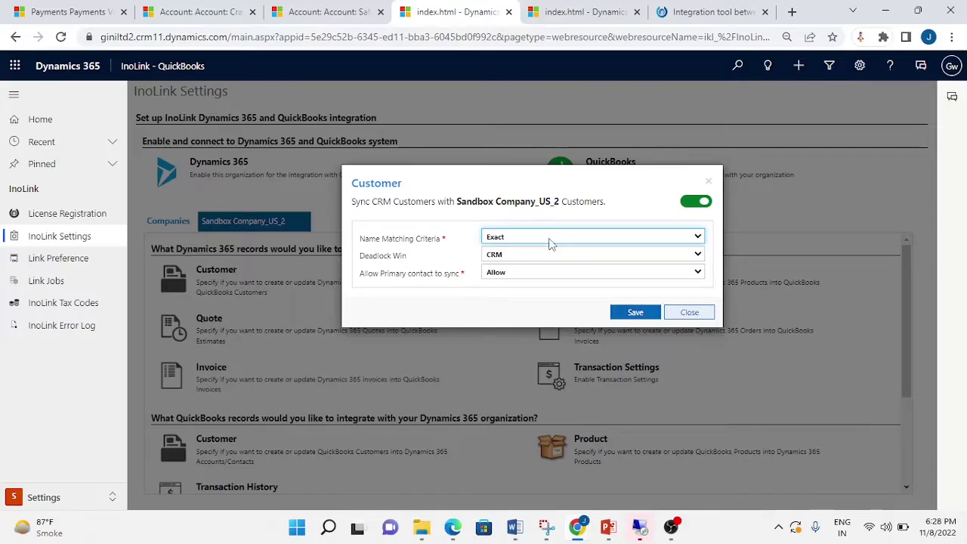
{"action": "left_click", "coordinate": [550, 243]}
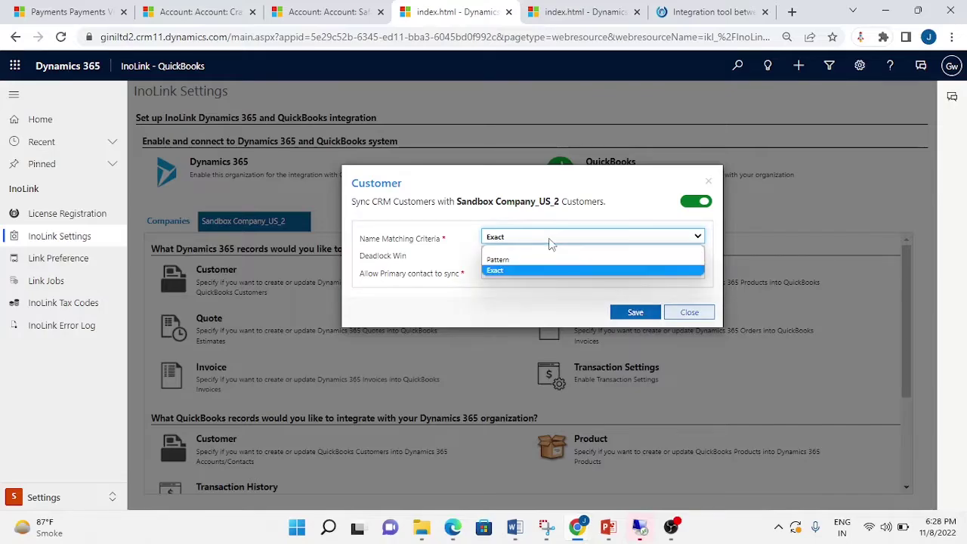
{"action": "left_click", "coordinate": [550, 243]}
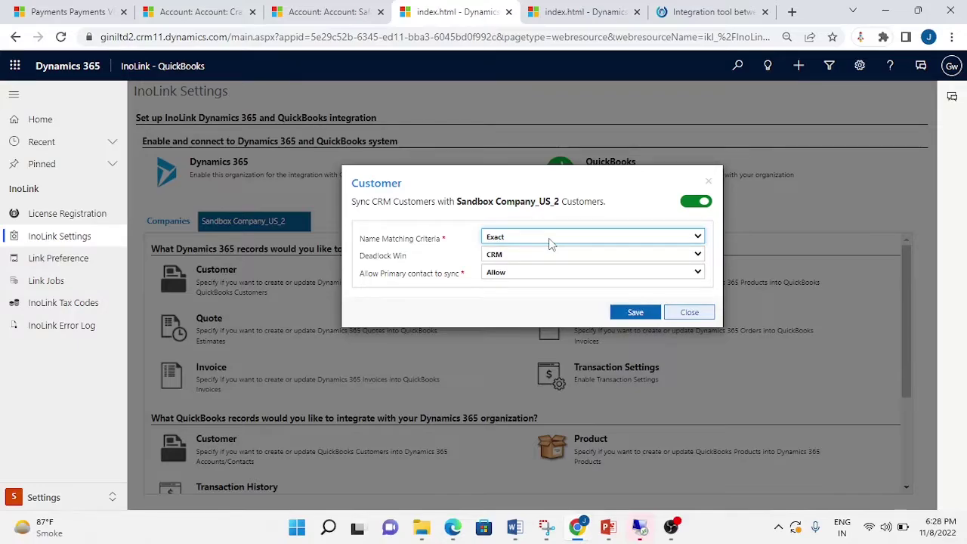
{"action": "left_click", "coordinate": [549, 240]}
{"action": "left_click", "coordinate": [549, 240]}
{"action": "left_click", "coordinate": [573, 276]}
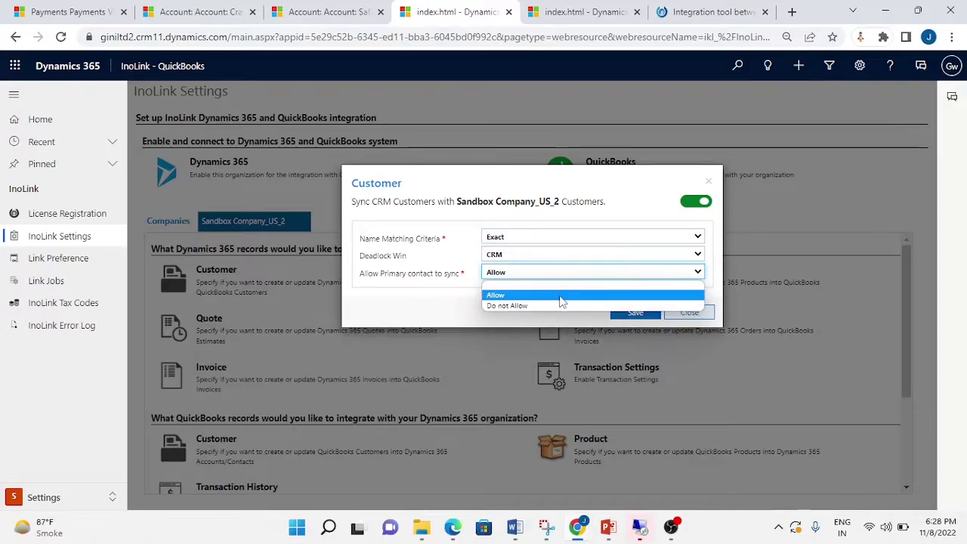
{"action": "left_click", "coordinate": [556, 296]}
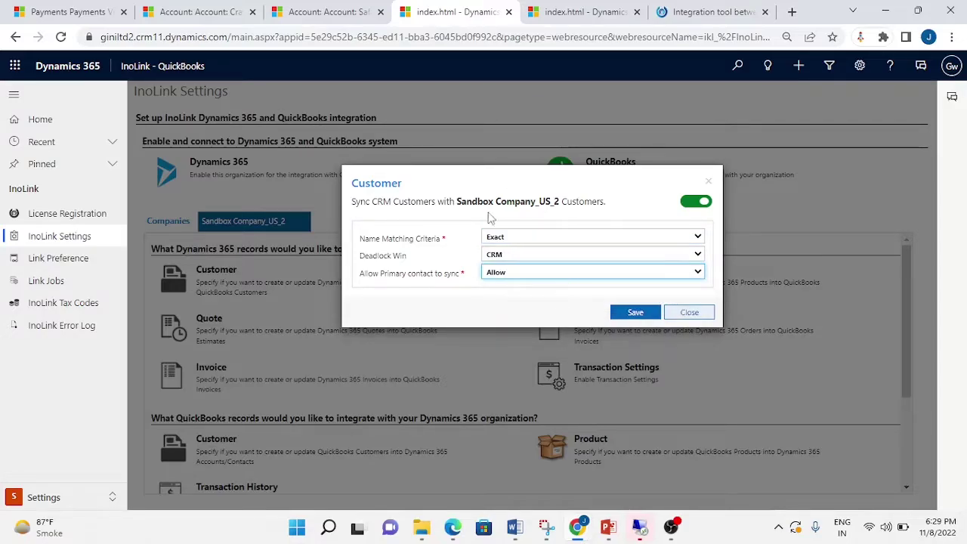
{"action": "left_click", "coordinate": [414, 253]}
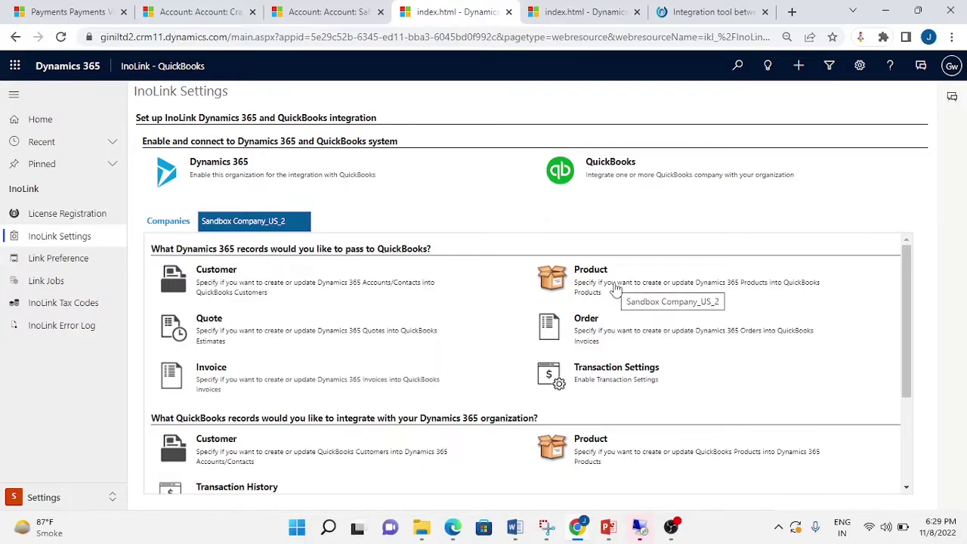
View the Auto Create Missing Customer setting in the Quote and Order sync settings, closing each dialog
{"action": "left_click", "coordinate": [255, 336]}
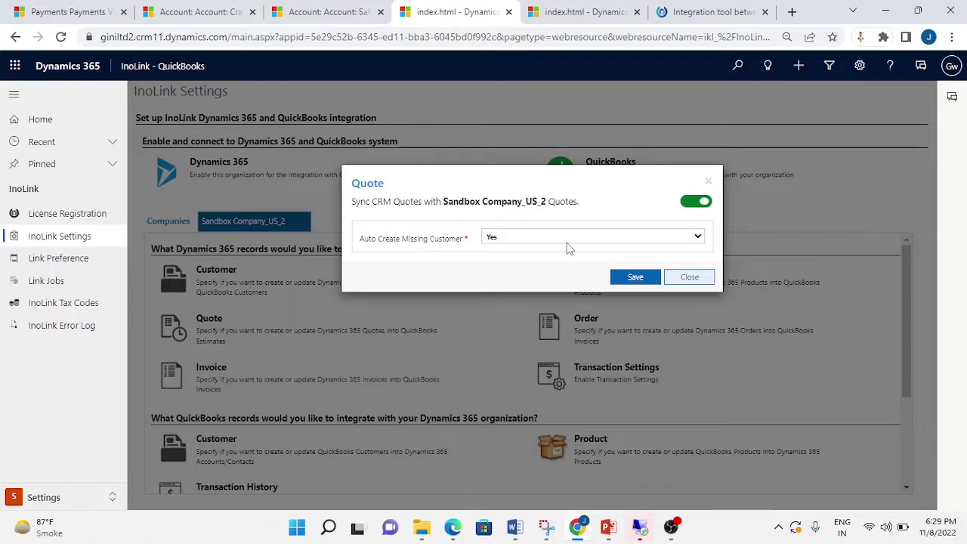
{"action": "left_click", "coordinate": [708, 183]}
{"action": "left_click", "coordinate": [633, 332]}
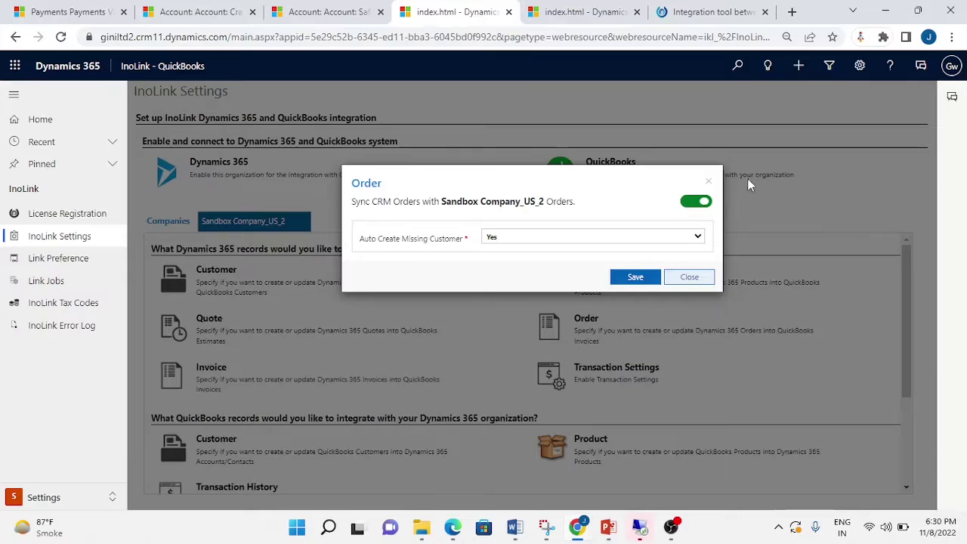
{"action": "left_click", "coordinate": [707, 182]}
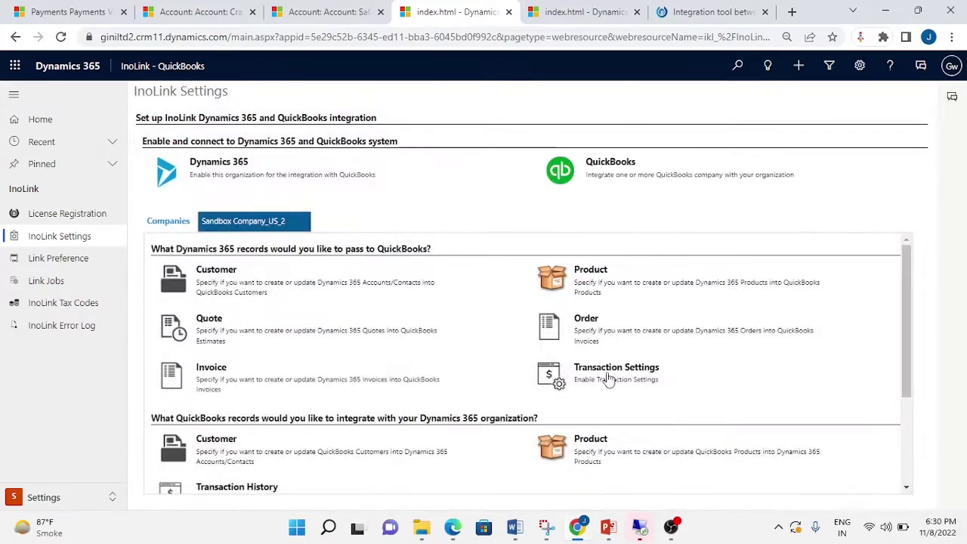
View the Transaction Settings for write-in, line discount and shipping products and tax calculation, and return to the settings overview
{"action": "scroll", "coordinate": [607, 377], "scroll_direction": "down", "scroll_amount": 2}
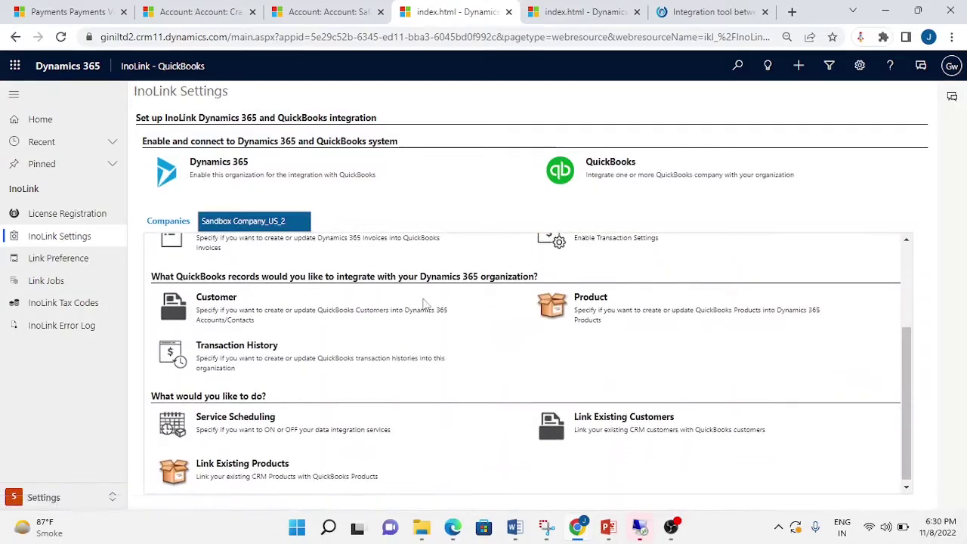
{"action": "scroll", "coordinate": [610, 393], "scroll_direction": "up", "scroll_amount": 2}
{"action": "left_click", "coordinate": [609, 382]}
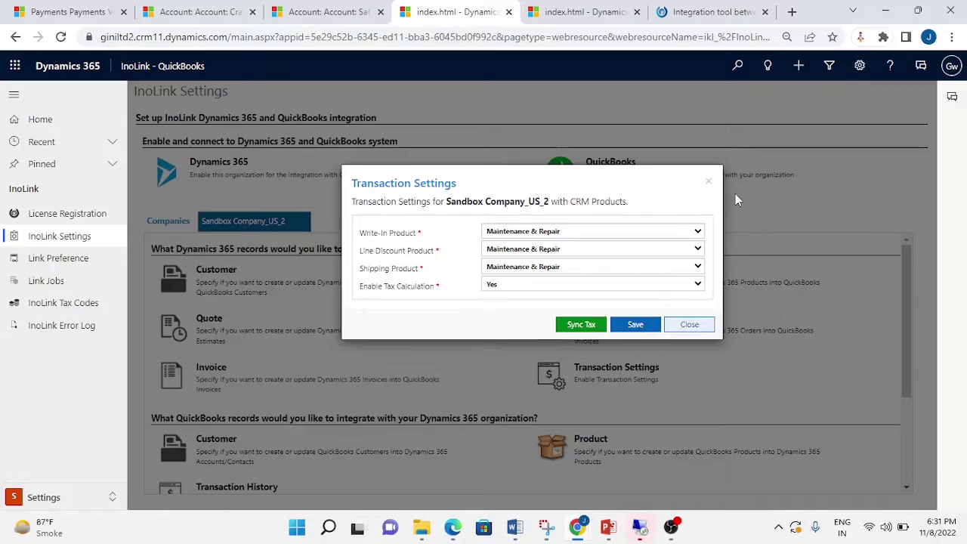
{"action": "left_click", "coordinate": [707, 182]}
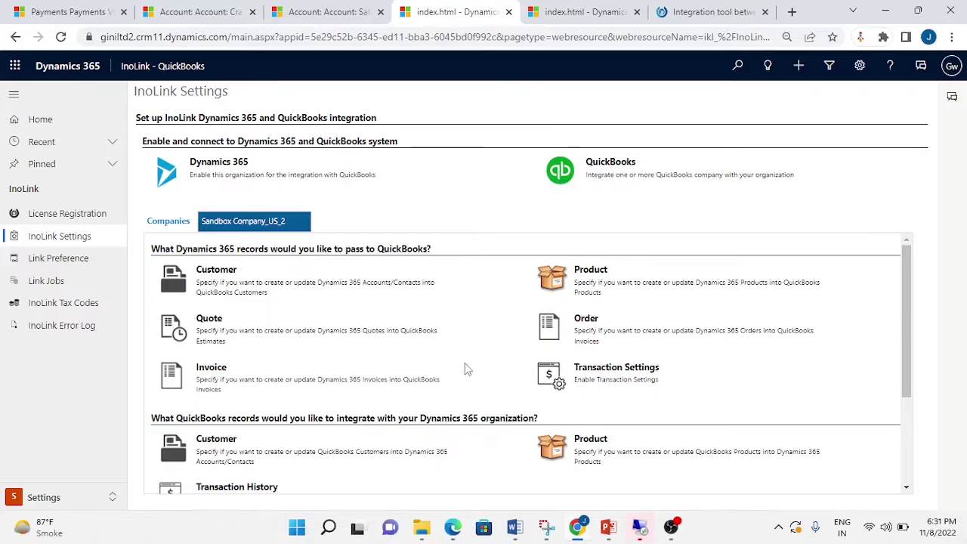
{"action": "scroll", "coordinate": [462, 368], "scroll_direction": "down", "scroll_amount": 1}
{"action": "scroll", "coordinate": [376, 353], "scroll_direction": "up", "scroll_amount": 1}
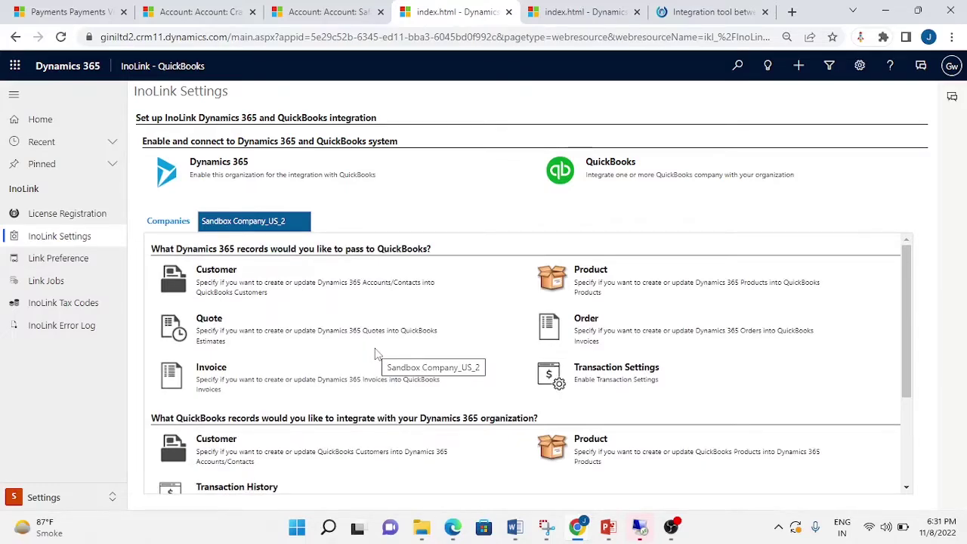
View the Transaction History sync settings for QuickBooks to Dynamics 365, including transaction types and the Last Modified From date, and close them
{"action": "scroll", "coordinate": [383, 317], "scroll_direction": "down", "scroll_amount": 1}
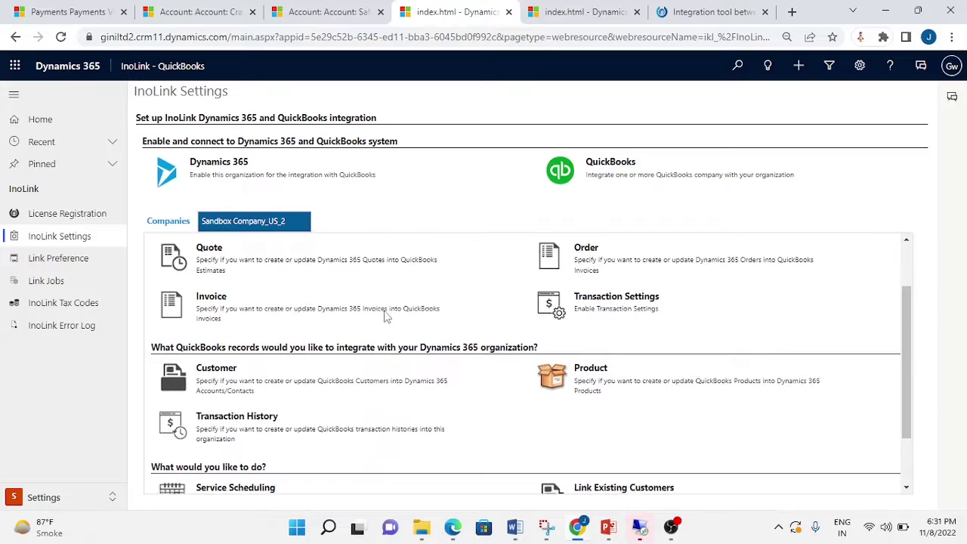
{"action": "scroll", "coordinate": [386, 318], "scroll_direction": "down", "scroll_amount": 1}
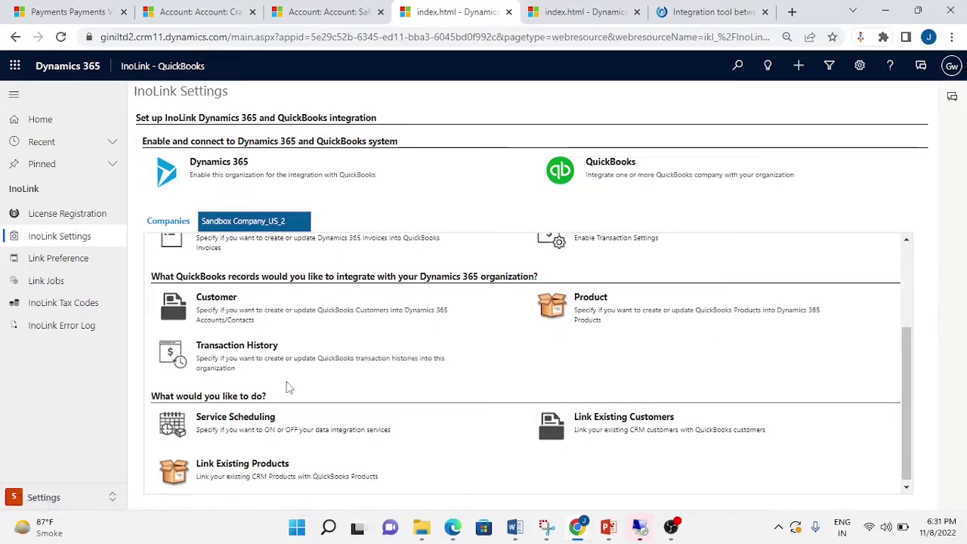
{"action": "left_click", "coordinate": [238, 352]}
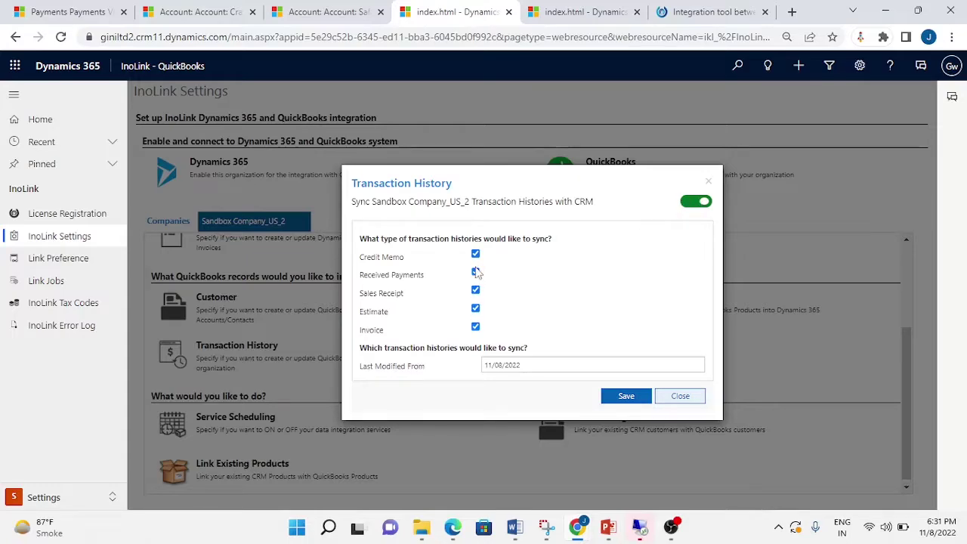
{"action": "left_click", "coordinate": [542, 370]}
{"action": "key", "text": "Escape"}
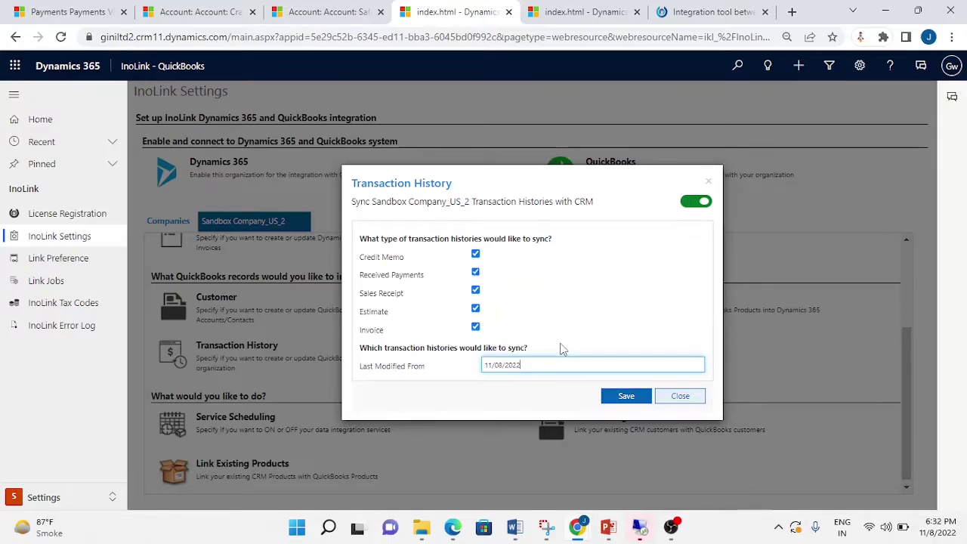
{"action": "left_click", "coordinate": [564, 363]}
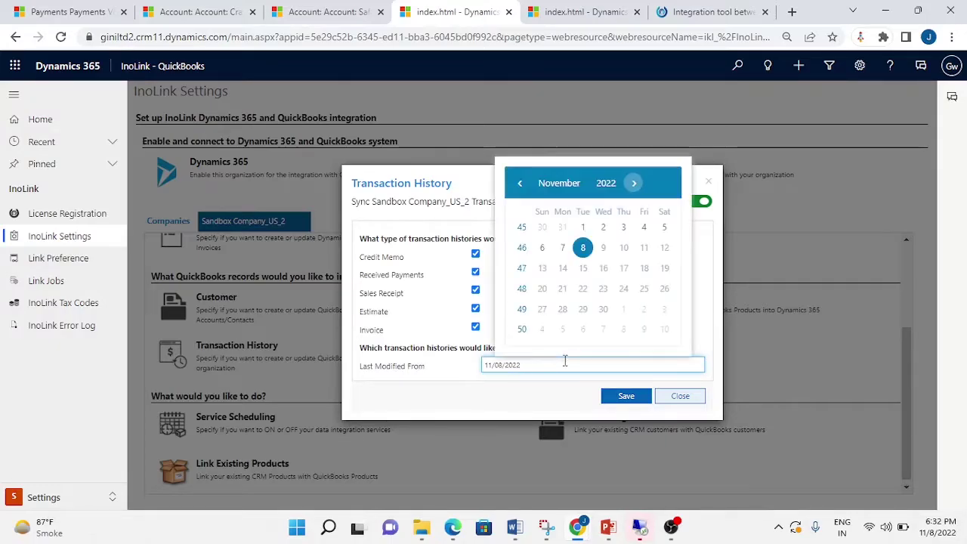
{"action": "left_click", "coordinate": [565, 361]}
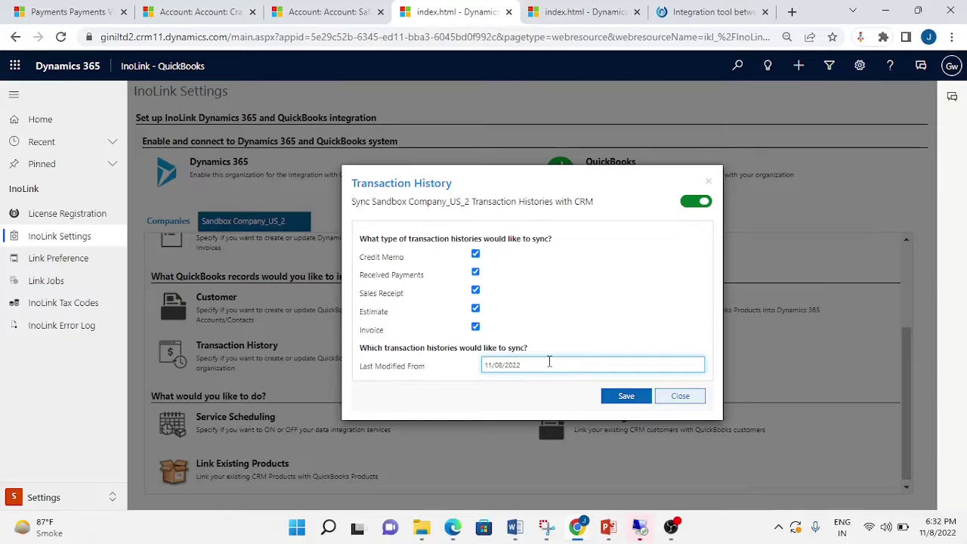
{"action": "left_click", "coordinate": [710, 184]}
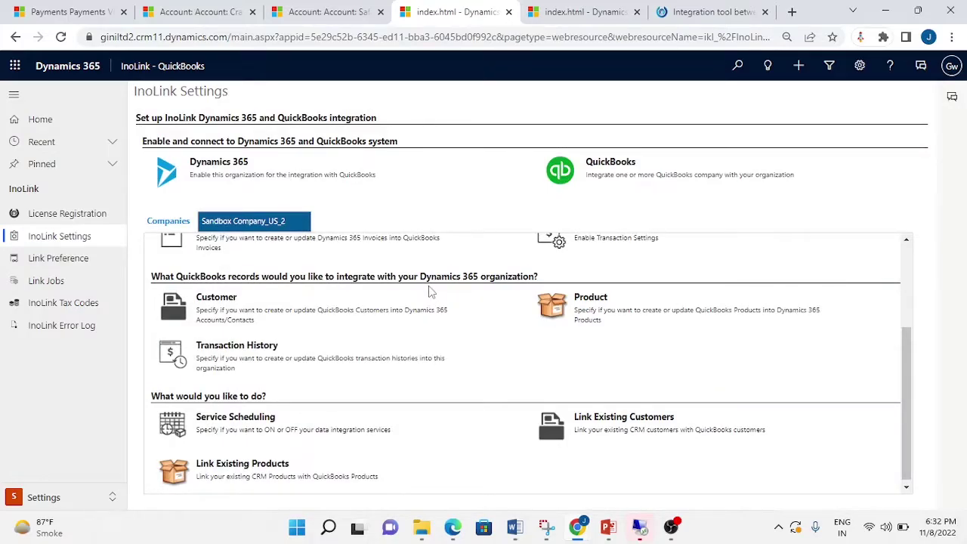
Review the Service Scheduling settings, including the explanations of the high and low priority QuickBooks to CRM services, and close them
{"action": "scroll", "coordinate": [431, 293], "scroll_direction": "down", "scroll_amount": 1}
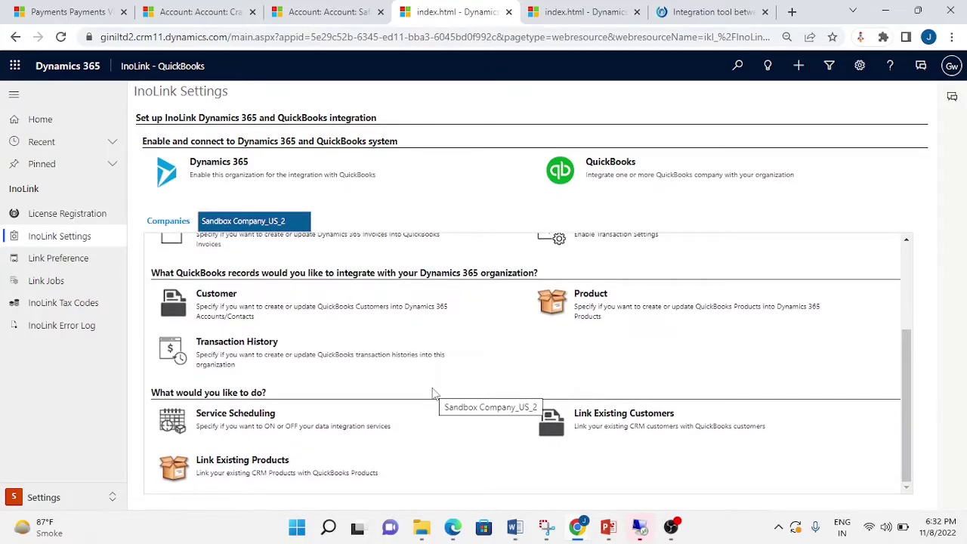
{"action": "left_click", "coordinate": [252, 419]}
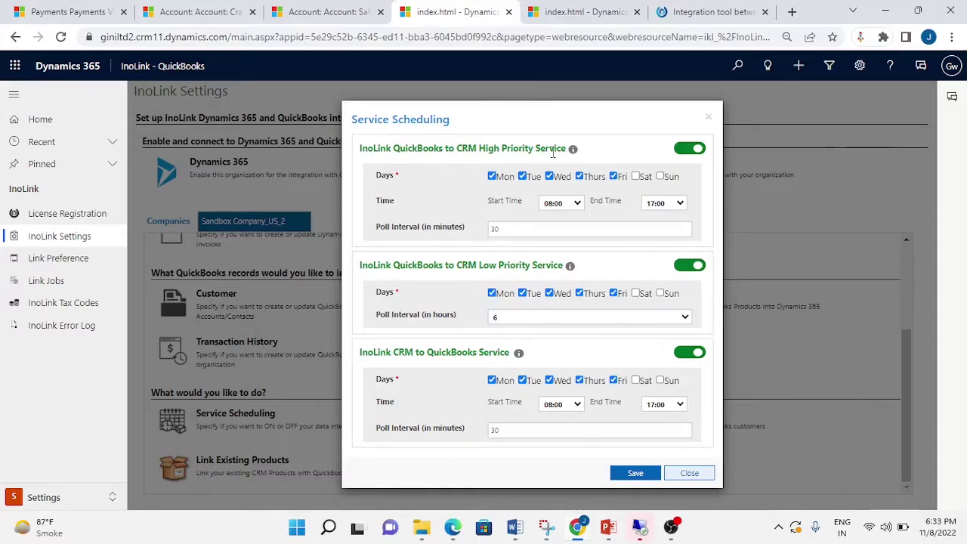
{"action": "mouse_move", "coordinate": [573, 152]}
{"action": "mouse_move", "coordinate": [570, 267]}
{"action": "left_click", "coordinate": [707, 119]}
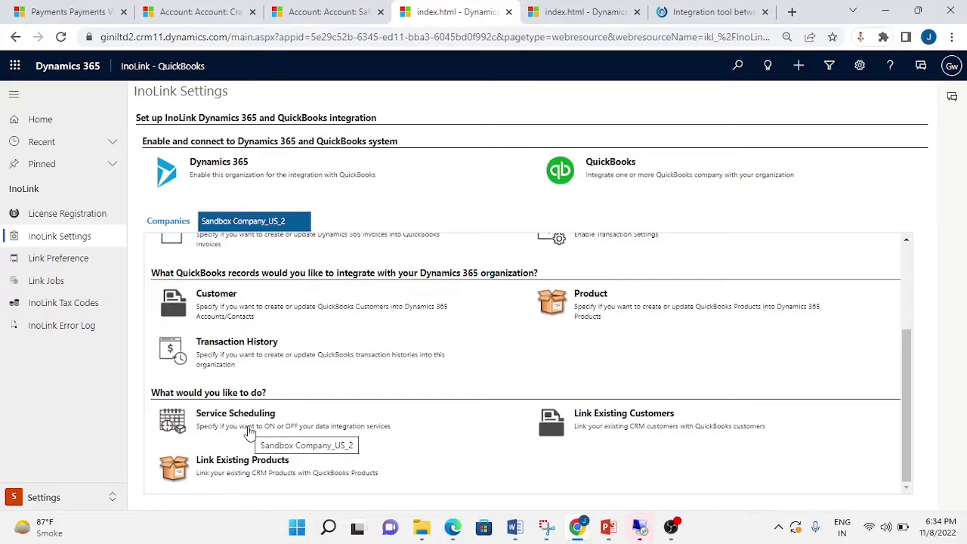
View the Link Existing Customers list matching CRM accounts to QuickBooks customers, close it and return to the start of the settings overview
{"action": "left_click", "coordinate": [631, 432]}
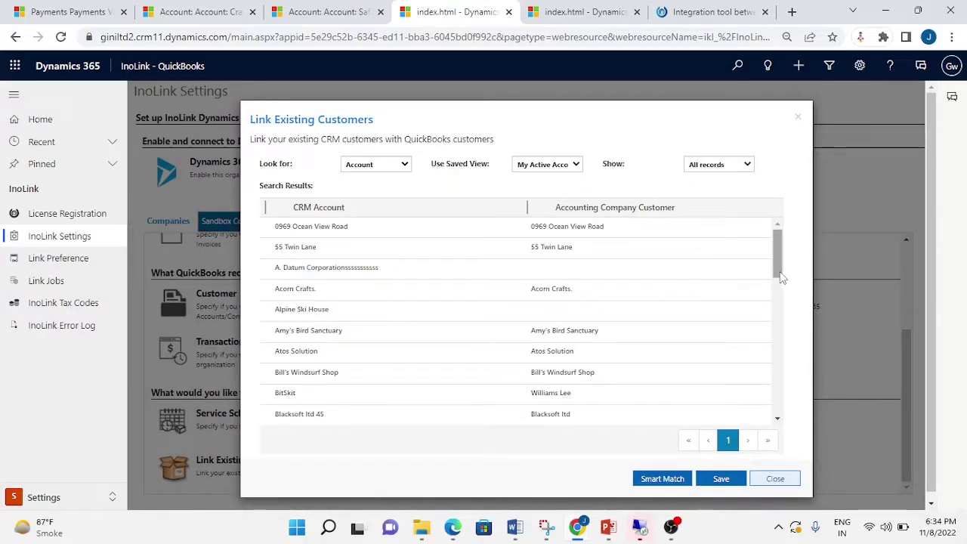
{"action": "mouse_move", "coordinate": [778, 277]}
{"action": "left_mouse_down"}
{"action": "mouse_move", "coordinate": [779, 296]}
{"action": "mouse_move", "coordinate": [776, 272]}
{"action": "left_mouse_up"}
{"action": "left_click", "coordinate": [487, 264]}
{"action": "left_click", "coordinate": [403, 229]}
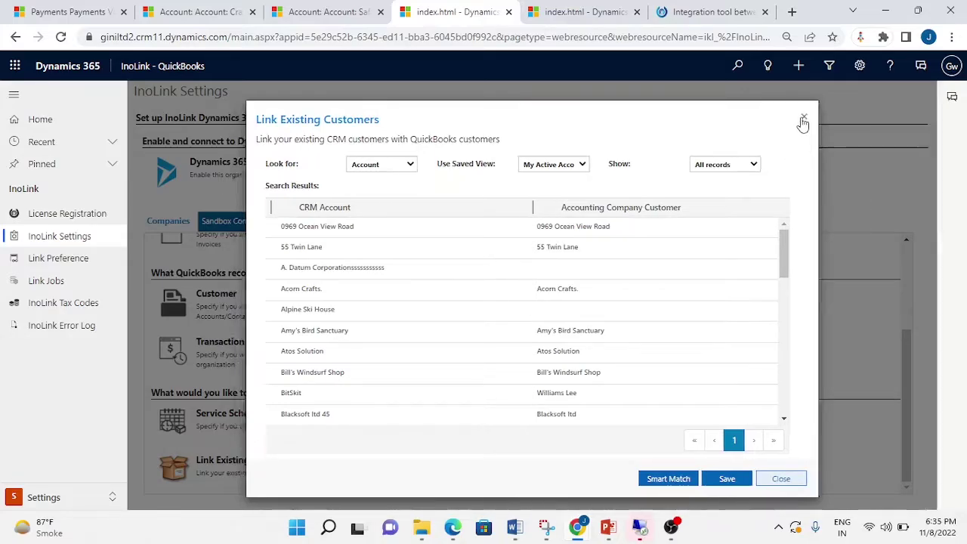
{"action": "left_click", "coordinate": [799, 120]}
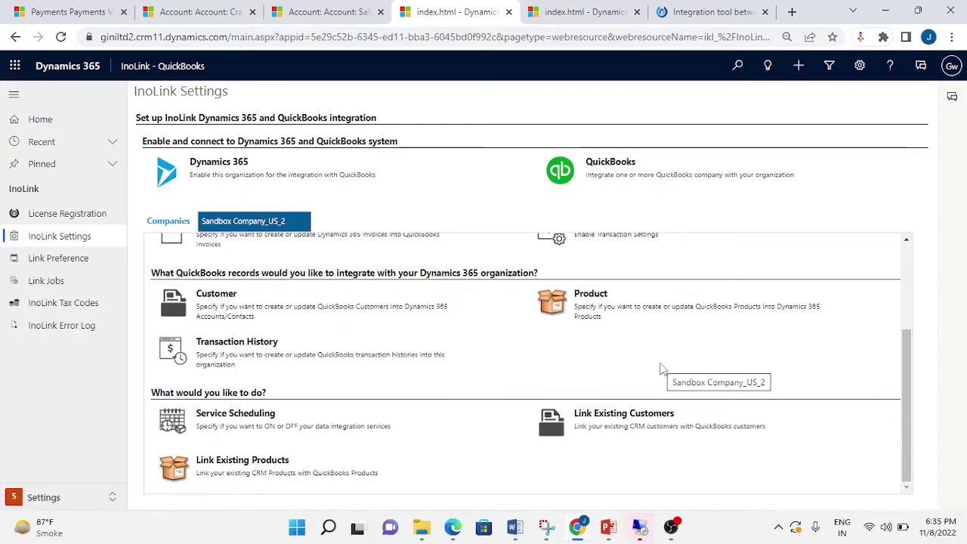
{"action": "scroll", "coordinate": [496, 374], "scroll_direction": "up", "scroll_amount": 3}
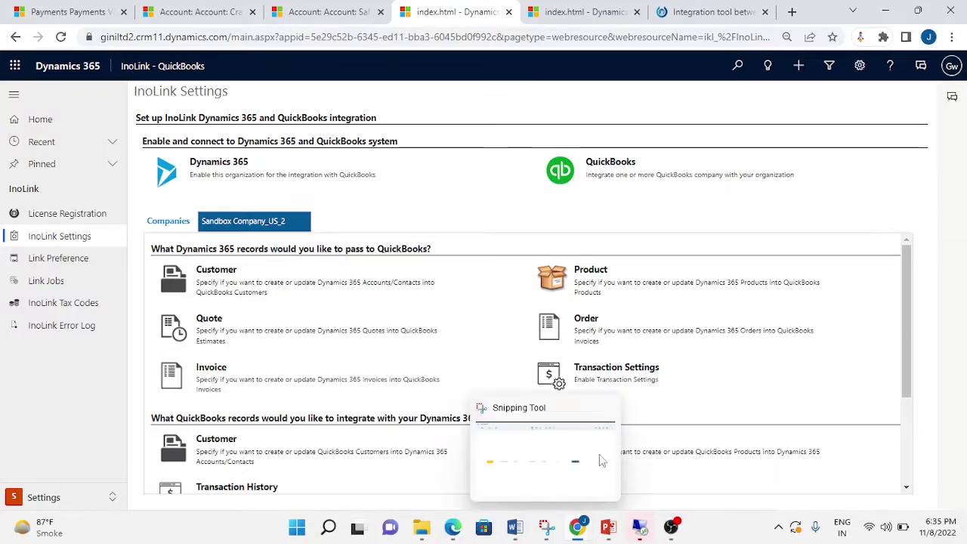
Reload the Safari Energy LLC account and examine its Accounting Details, including the aging, balance, sales figures and Transaction History
{"action": "left_click", "coordinate": [328, 11]}
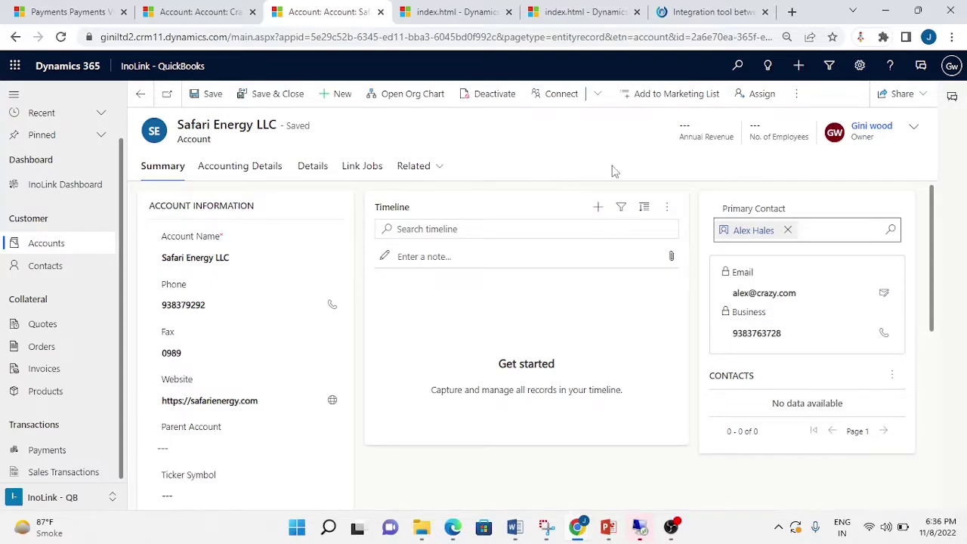
{"action": "left_click", "coordinate": [61, 37]}
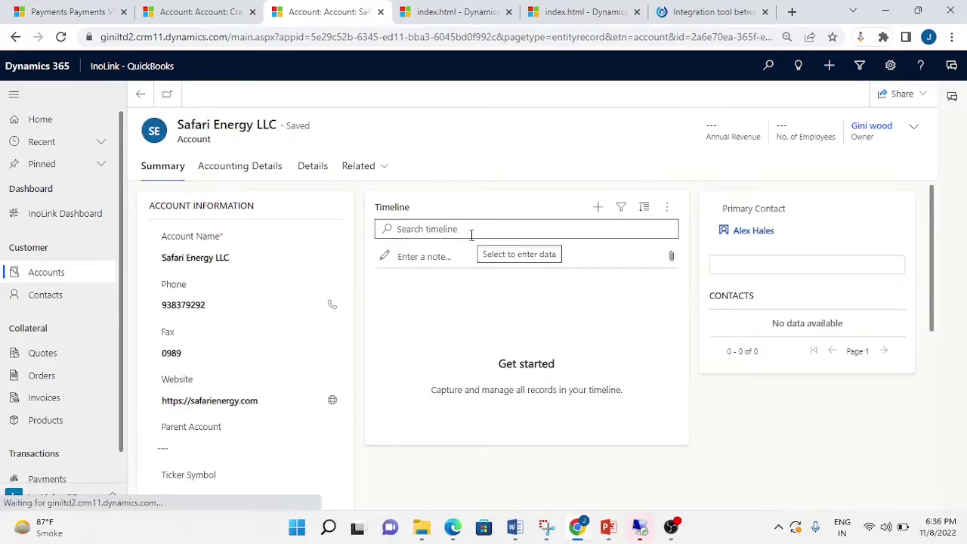
{"action": "left_click", "coordinate": [241, 169]}
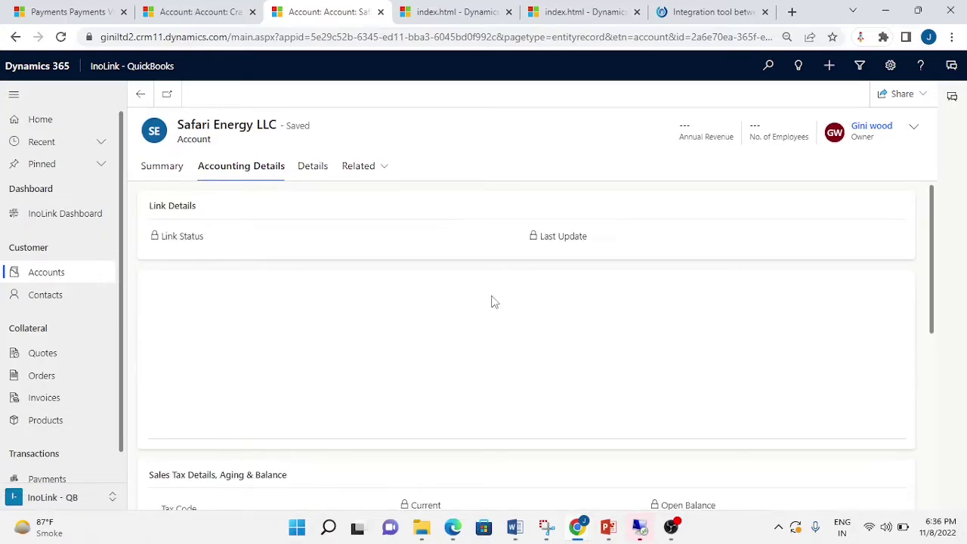
{"action": "scroll", "coordinate": [495, 301], "scroll_direction": "down", "scroll_amount": 4}
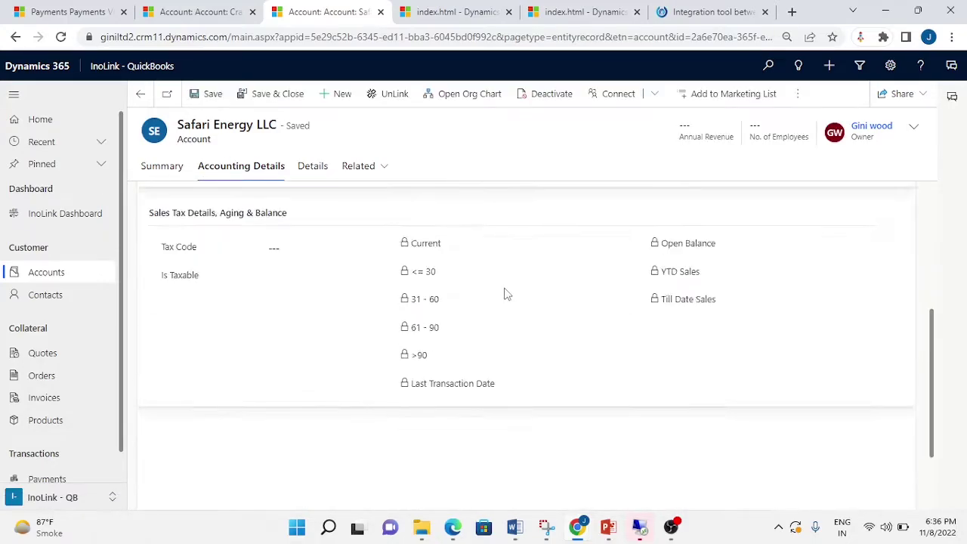
{"action": "scroll", "coordinate": [504, 290], "scroll_direction": "up", "scroll_amount": 2}
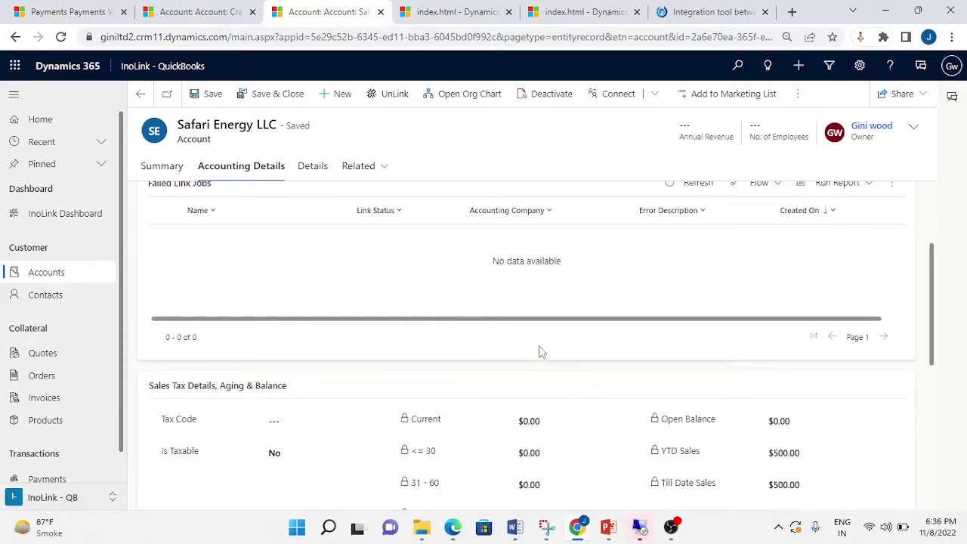
{"action": "scroll", "coordinate": [539, 351], "scroll_direction": "down", "scroll_amount": 1}
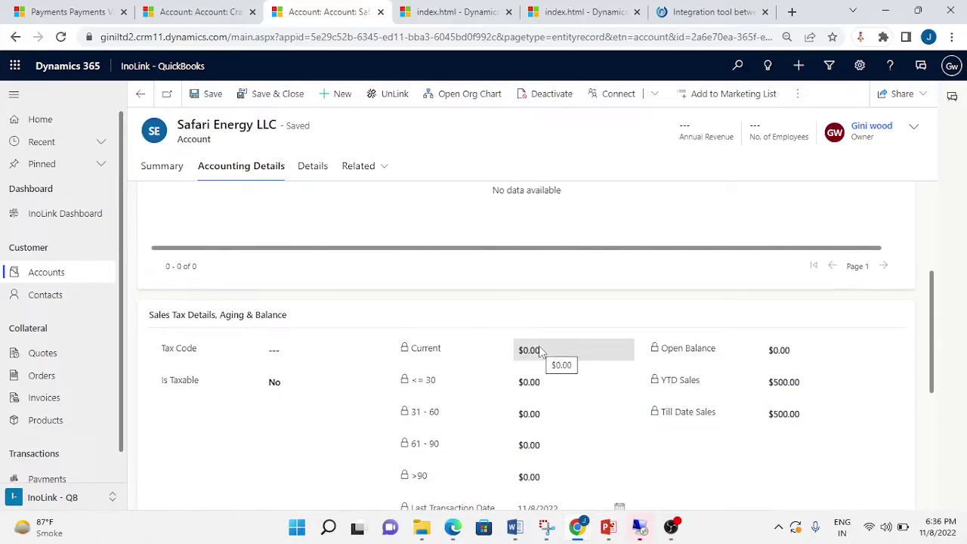
{"action": "scroll", "coordinate": [538, 385], "scroll_direction": "down", "scroll_amount": 1}
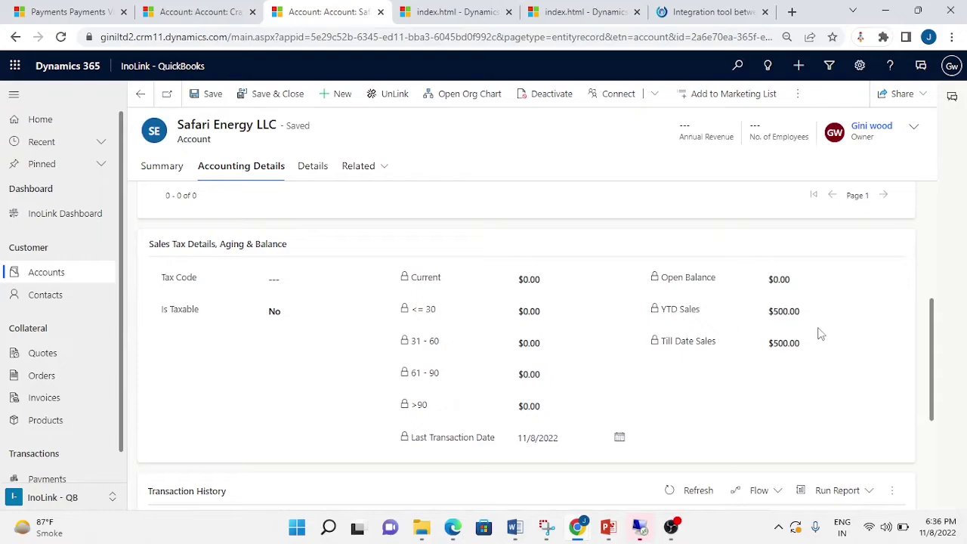
{"action": "scroll", "coordinate": [590, 361], "scroll_direction": "down", "scroll_amount": 2}
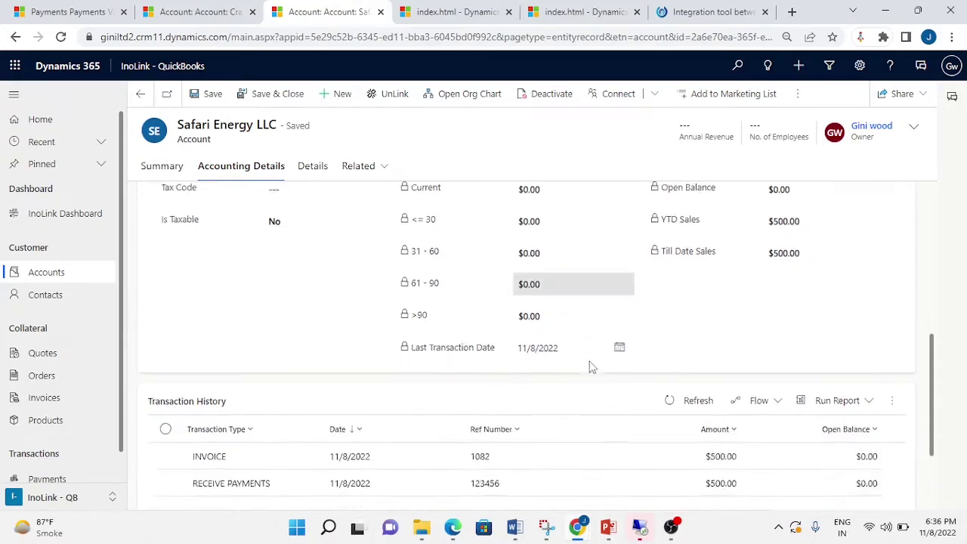
{"action": "scroll", "coordinate": [596, 336], "scroll_direction": "down", "scroll_amount": 1}
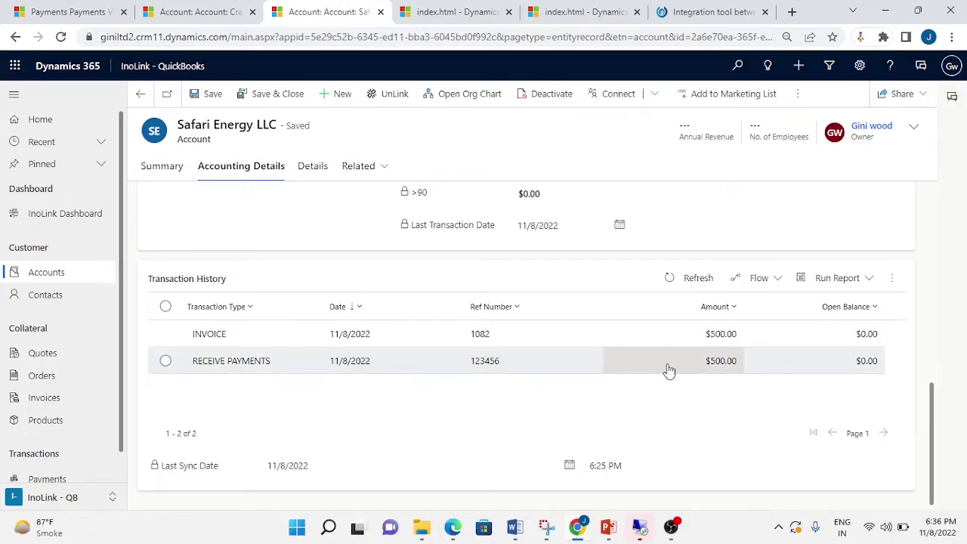
Open the invoice entry from the Transaction History, go to its linked sales transaction and view the header's type, date, currency and payment status
{"action": "left_click", "coordinate": [510, 342]}
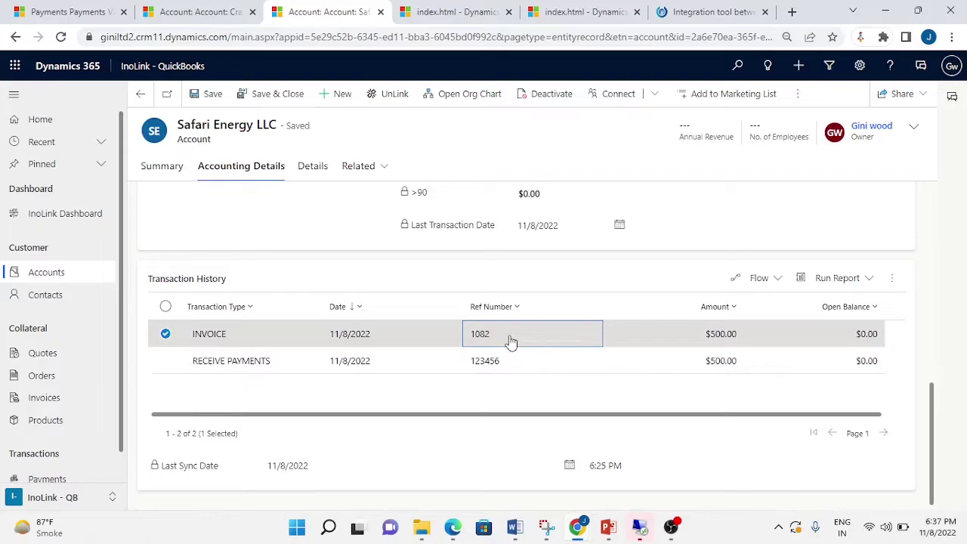
{"action": "double_click", "coordinate": [511, 342]}
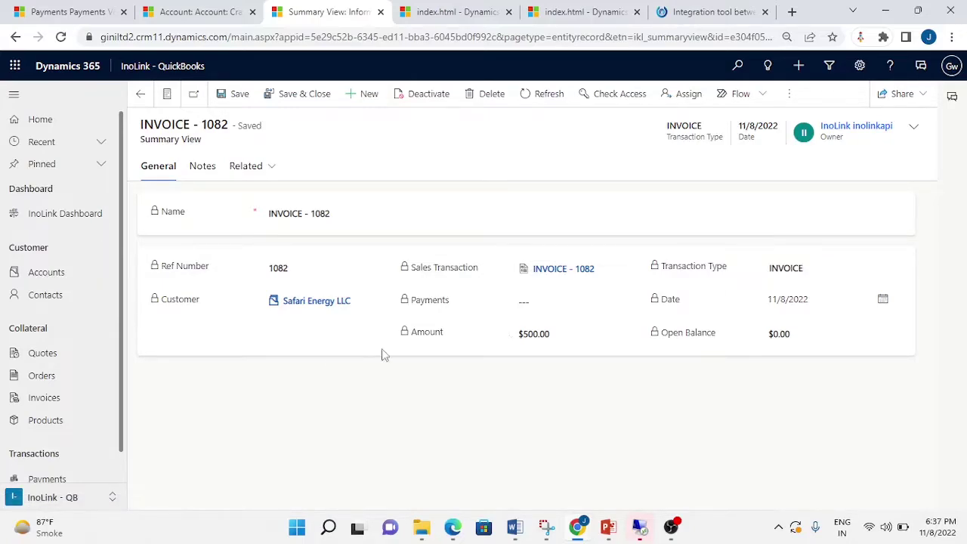
{"action": "left_click", "coordinate": [555, 276]}
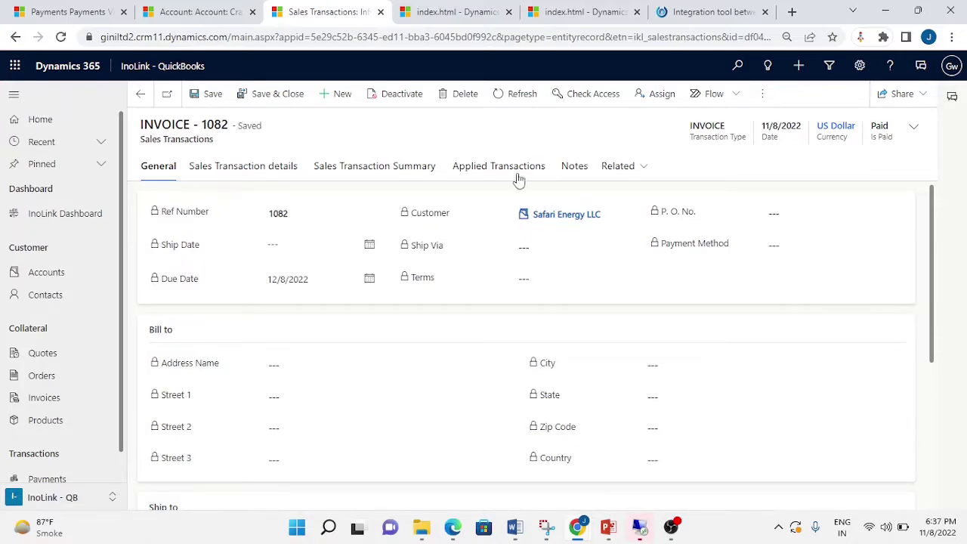
{"action": "left_click", "coordinate": [912, 130]}
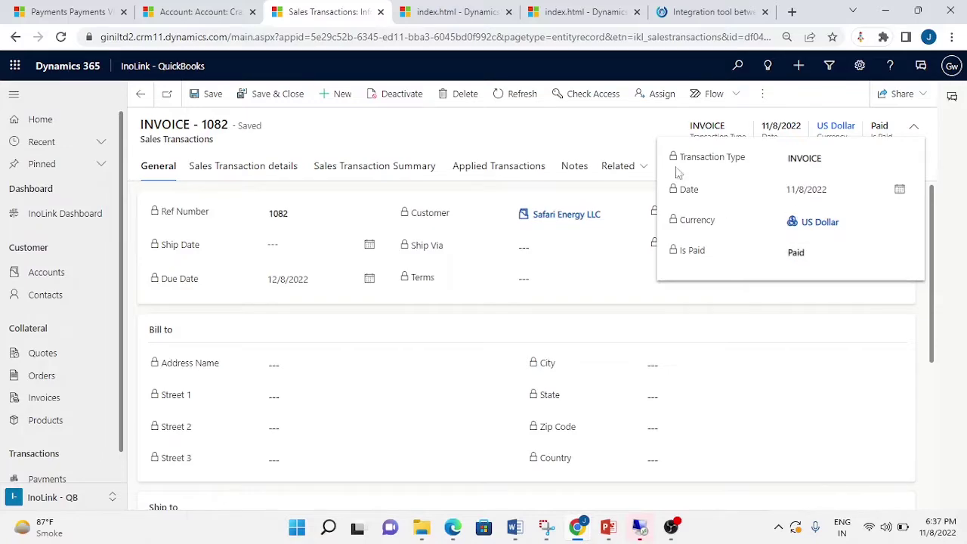
{"action": "left_click", "coordinate": [624, 148]}
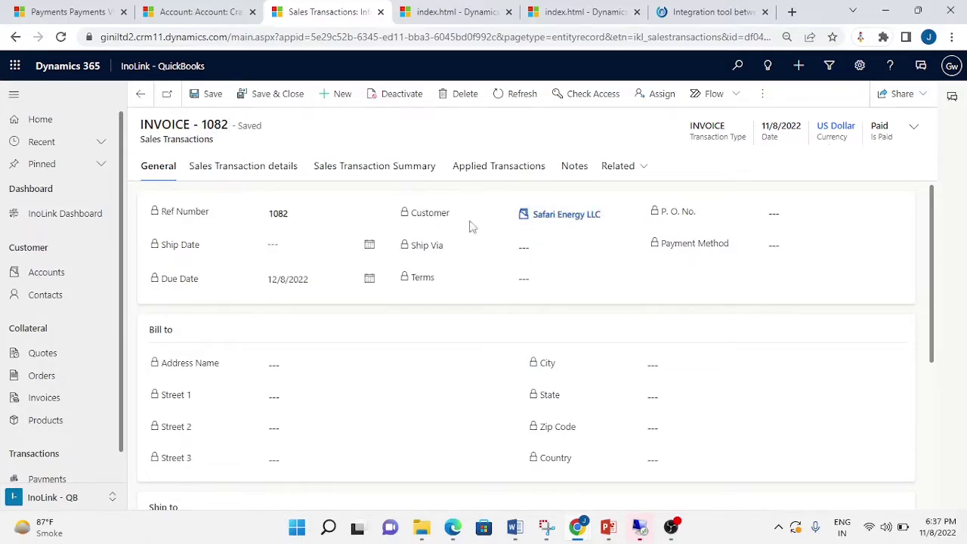
Examine the invoice's billing and shipping information, line items and Sales Transaction Summary, and return to its General information
{"action": "scroll", "coordinate": [572, 337], "scroll_direction": "down", "scroll_amount": 2}
{"action": "scroll", "coordinate": [589, 327], "scroll_direction": "up", "scroll_amount": 2}
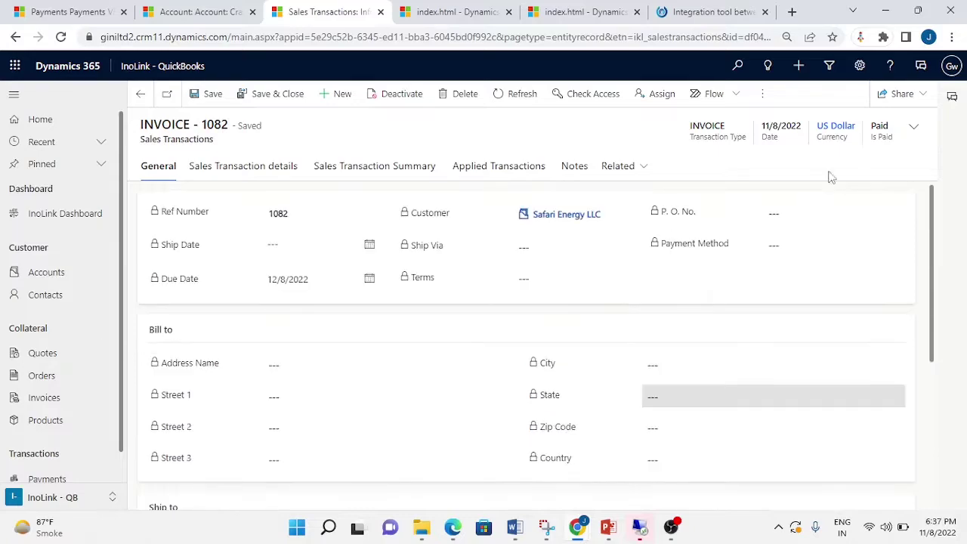
{"action": "scroll", "coordinate": [512, 364], "scroll_direction": "down", "scroll_amount": 1}
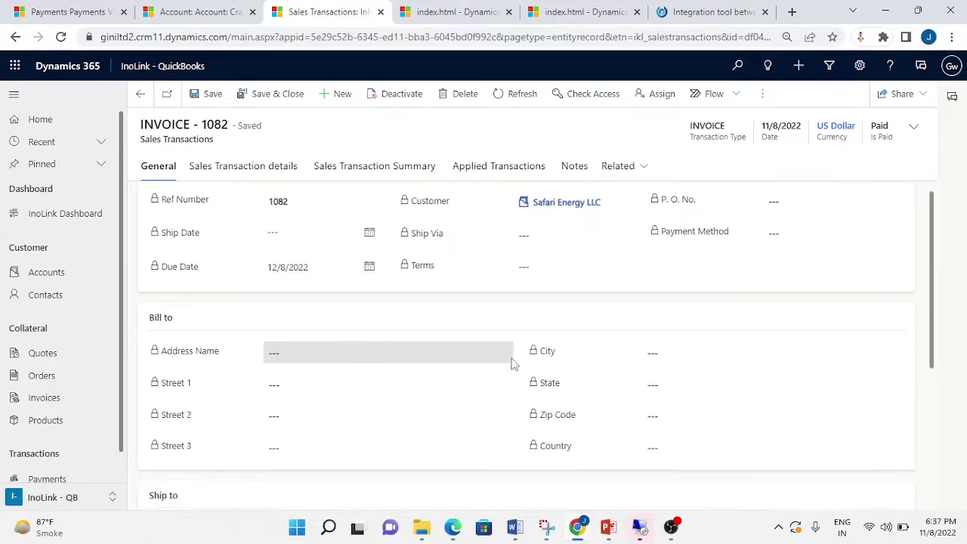
{"action": "scroll", "coordinate": [515, 355], "scroll_direction": "down", "scroll_amount": 3}
{"action": "scroll", "coordinate": [521, 343], "scroll_direction": "up", "scroll_amount": 4}
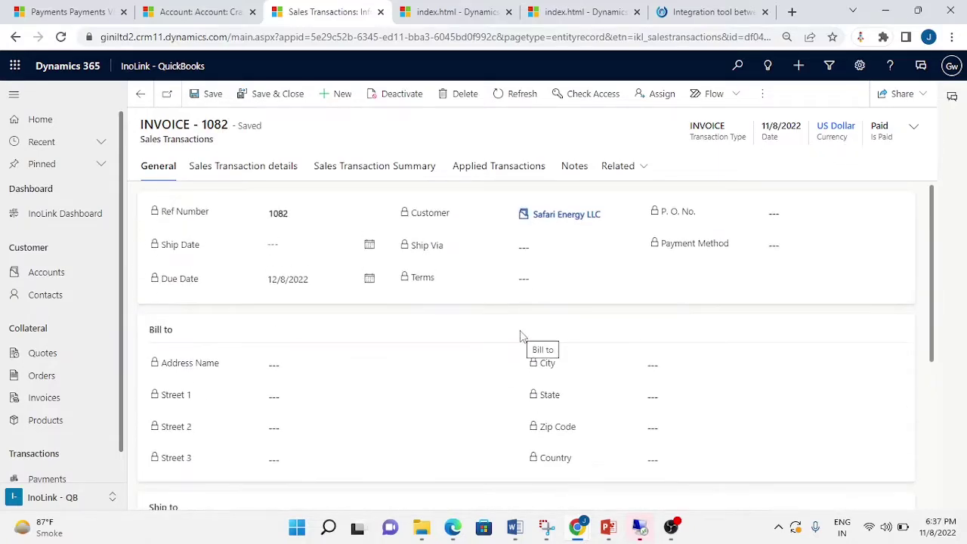
{"action": "left_click", "coordinate": [291, 179]}
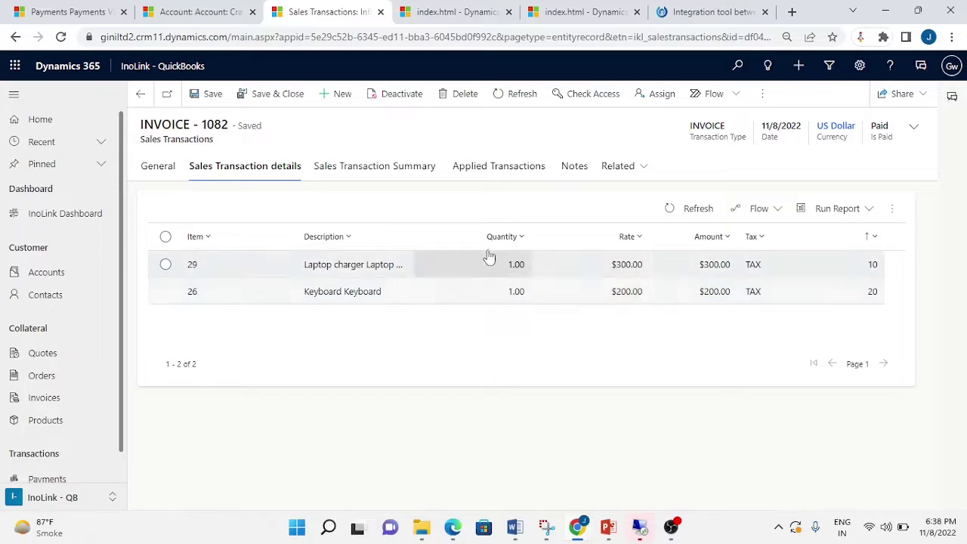
{"action": "left_click", "coordinate": [352, 165]}
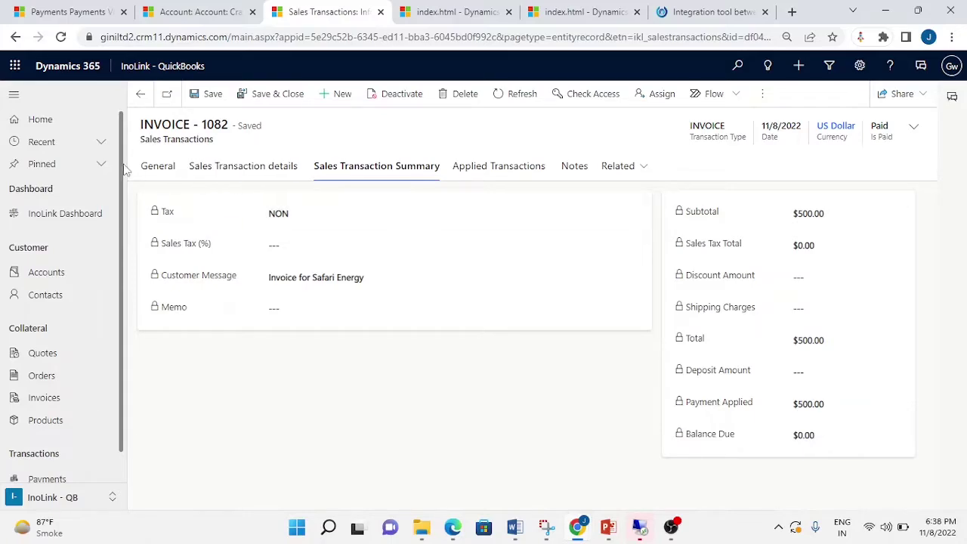
{"action": "left_click", "coordinate": [148, 169]}
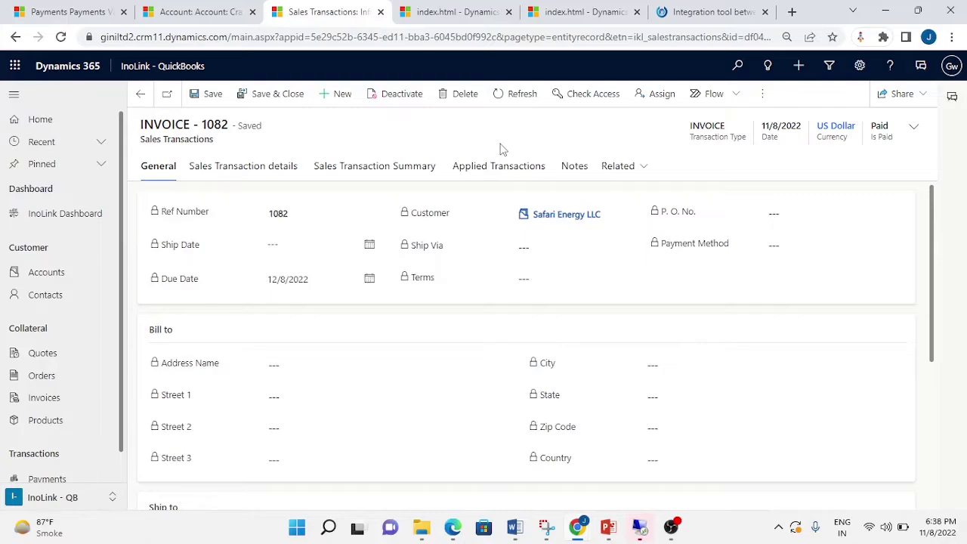
Open the InoLink - QuickBooks Dashboard, skim all of its charts and lists, and return to its beginning
{"action": "left_click", "coordinate": [98, 218]}
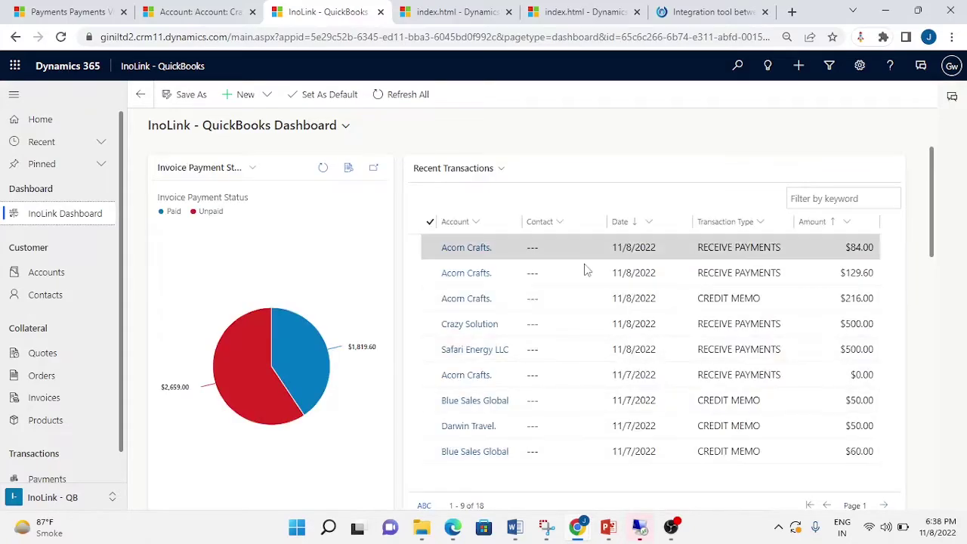
{"action": "scroll", "coordinate": [583, 270], "scroll_direction": "down", "scroll_amount": 3}
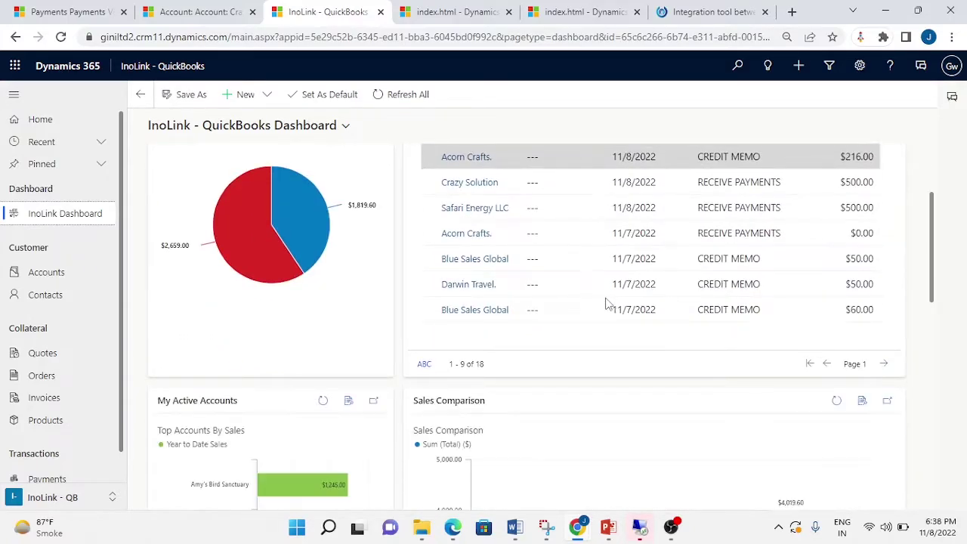
{"action": "scroll", "coordinate": [604, 303], "scroll_direction": "down", "scroll_amount": 3}
{"action": "scroll", "coordinate": [605, 303], "scroll_direction": "up", "scroll_amount": 5}
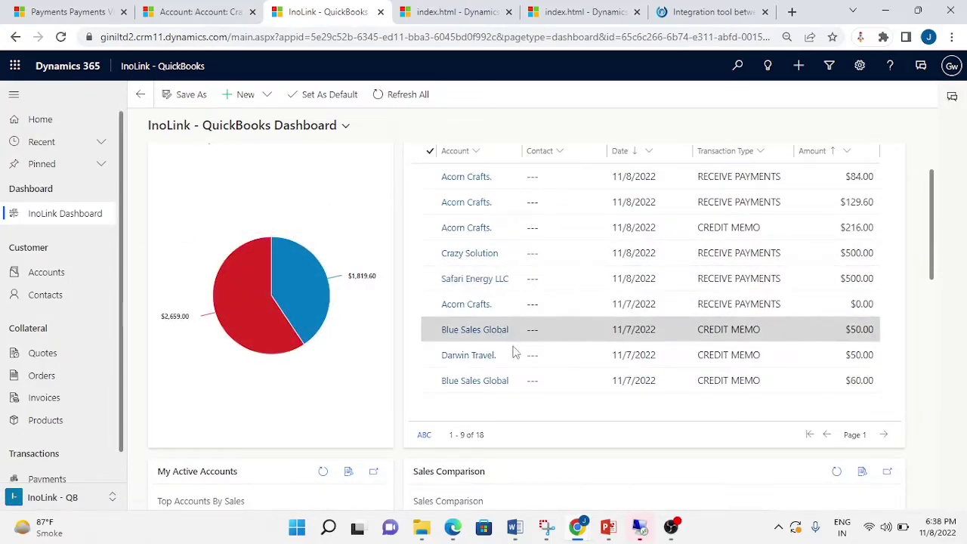
{"action": "scroll", "coordinate": [606, 358], "scroll_direction": "down", "scroll_amount": 8}
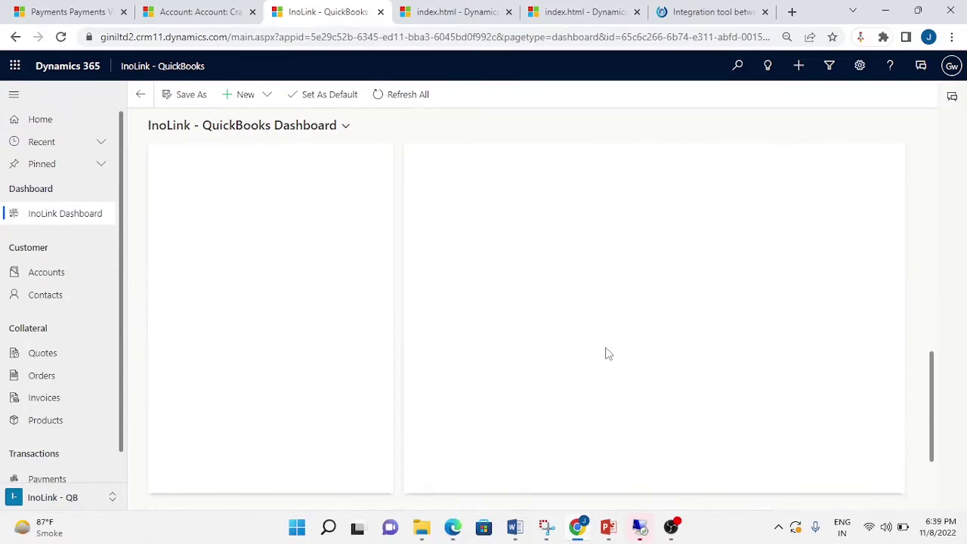
{"action": "scroll", "coordinate": [607, 353], "scroll_direction": "up", "scroll_amount": 6}
{"action": "scroll", "coordinate": [607, 353], "scroll_direction": "up", "scroll_amount": 3}
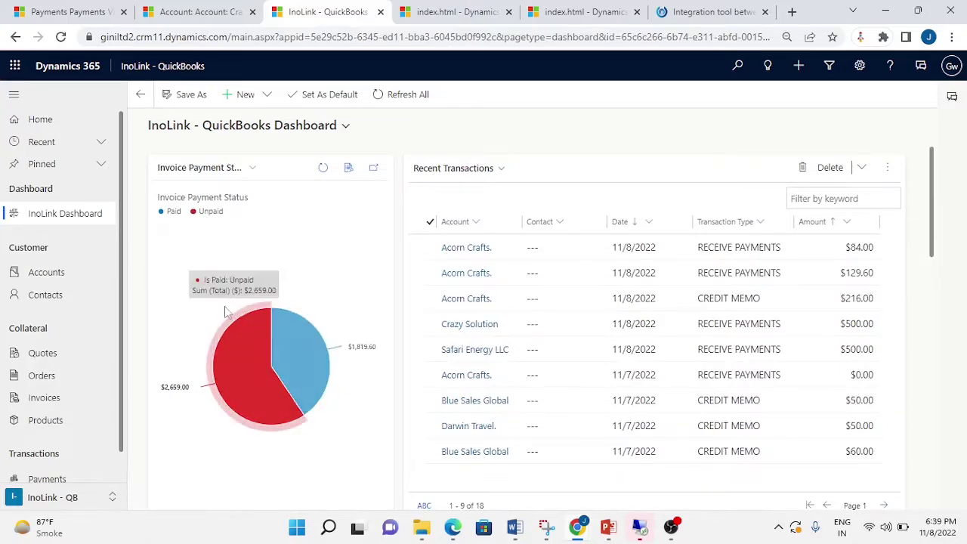
Inspect the paid and unpaid amounts in the Invoice Payment Status chart and view the Recent Transactions list
{"action": "mouse_move", "coordinate": [332, 371]}
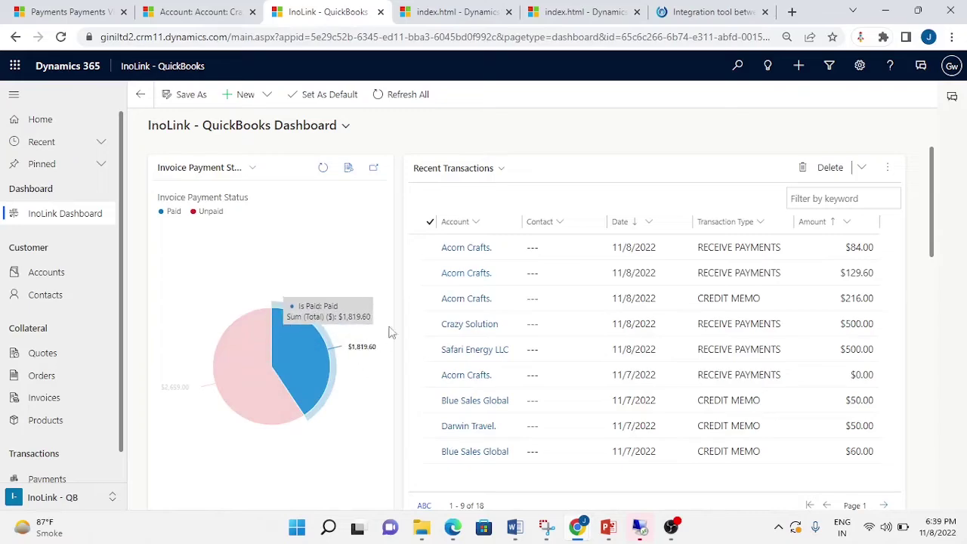
{"action": "scroll", "coordinate": [430, 261], "scroll_direction": "down", "scroll_amount": 1}
{"action": "scroll", "coordinate": [429, 261], "scroll_direction": "up", "scroll_amount": 1}
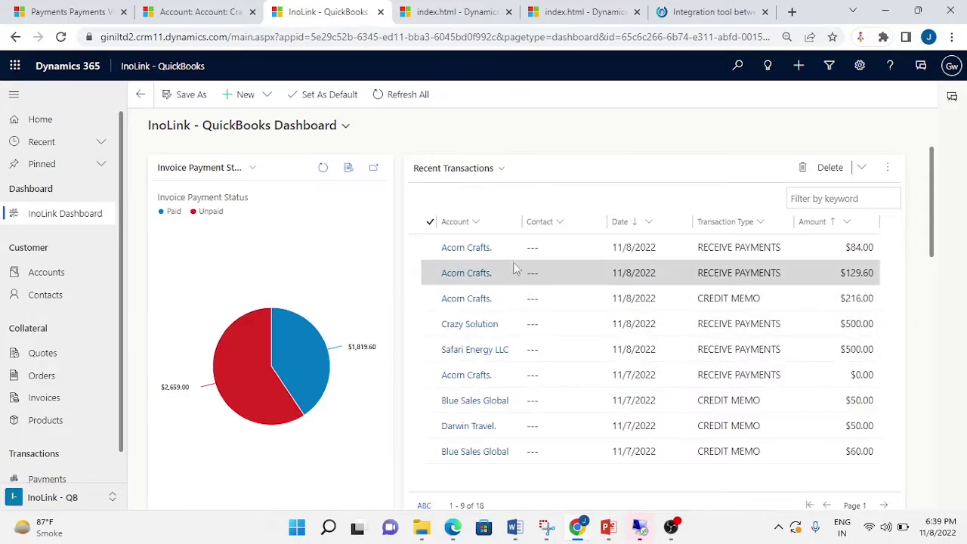
Examine the dashboard's Top Accounts By Sales chart and the monthly Sales Comparison chart
{"action": "scroll", "coordinate": [449, 298], "scroll_direction": "down", "scroll_amount": 5}
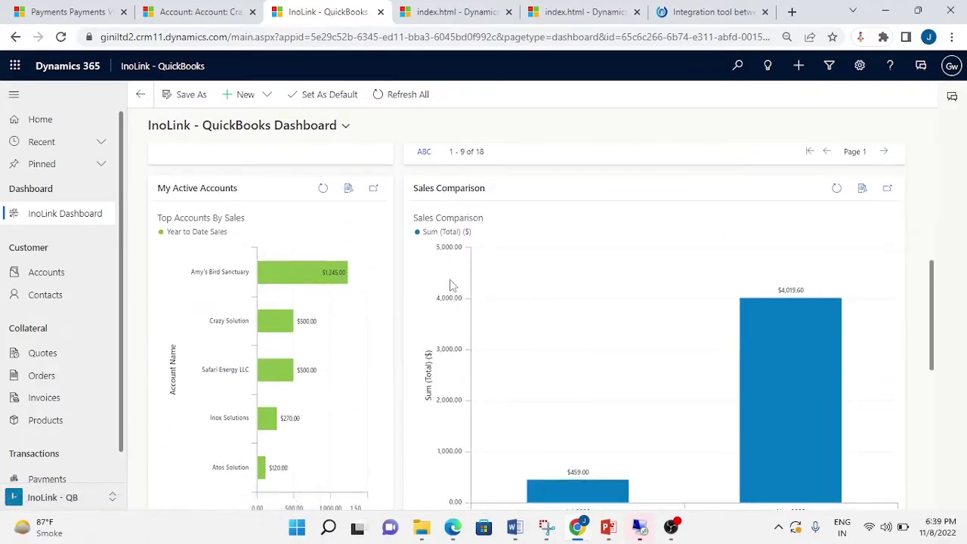
{"action": "scroll", "coordinate": [340, 294], "scroll_direction": "down", "scroll_amount": 1}
{"action": "scroll", "coordinate": [336, 299], "scroll_direction": "up", "scroll_amount": 1}
{"action": "scroll", "coordinate": [642, 330], "scroll_direction": "down", "scroll_amount": 1}
Review the Accounts Open Balances and Recent Payments lists, and return to the beginning of the dashboard
{"action": "scroll", "coordinate": [646, 328], "scroll_direction": "down", "scroll_amount": 4}
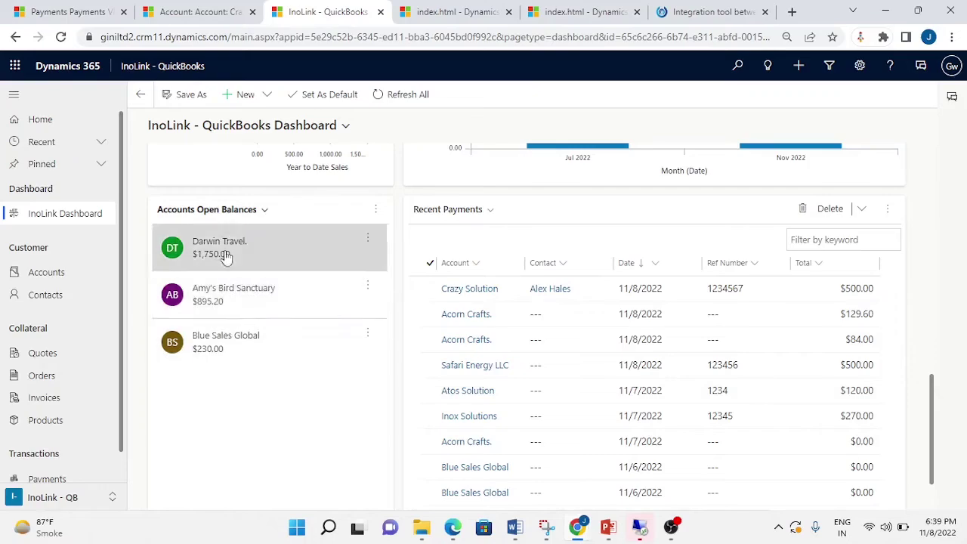
{"action": "scroll", "coordinate": [601, 363], "scroll_direction": "down", "scroll_amount": 1}
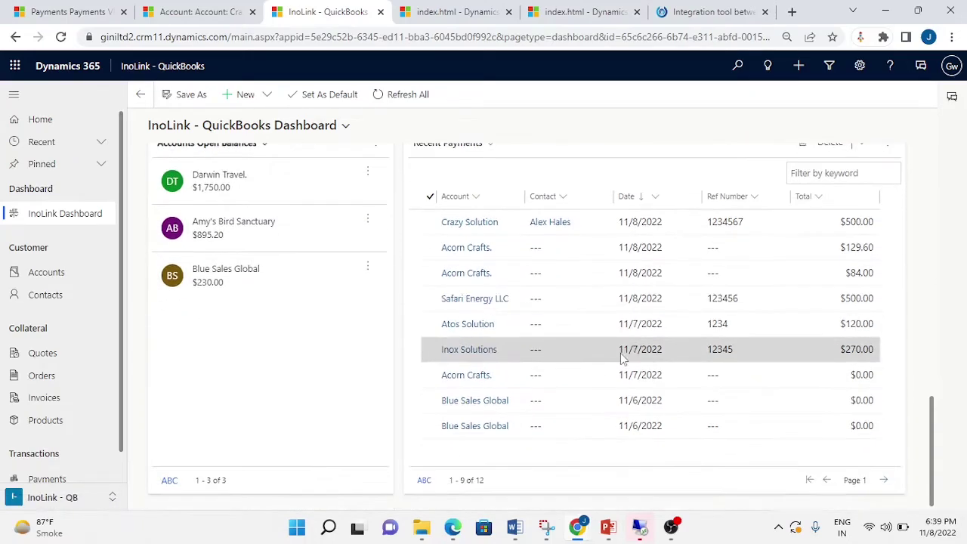
{"action": "scroll", "coordinate": [621, 359], "scroll_direction": "up", "scroll_amount": 4}
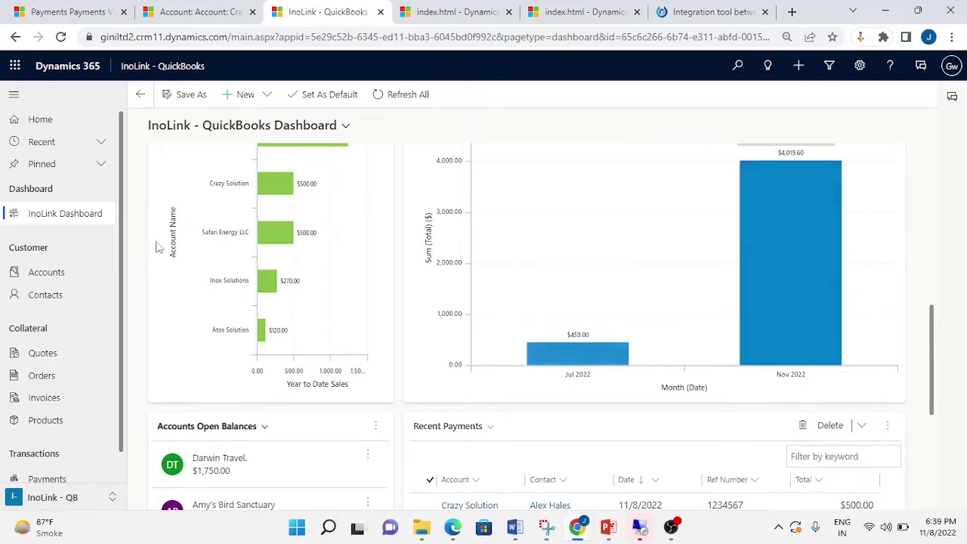
{"action": "scroll", "coordinate": [695, 291], "scroll_direction": "up", "scroll_amount": 5}
{"action": "scroll", "coordinate": [695, 292], "scroll_direction": "up", "scroll_amount": 1}
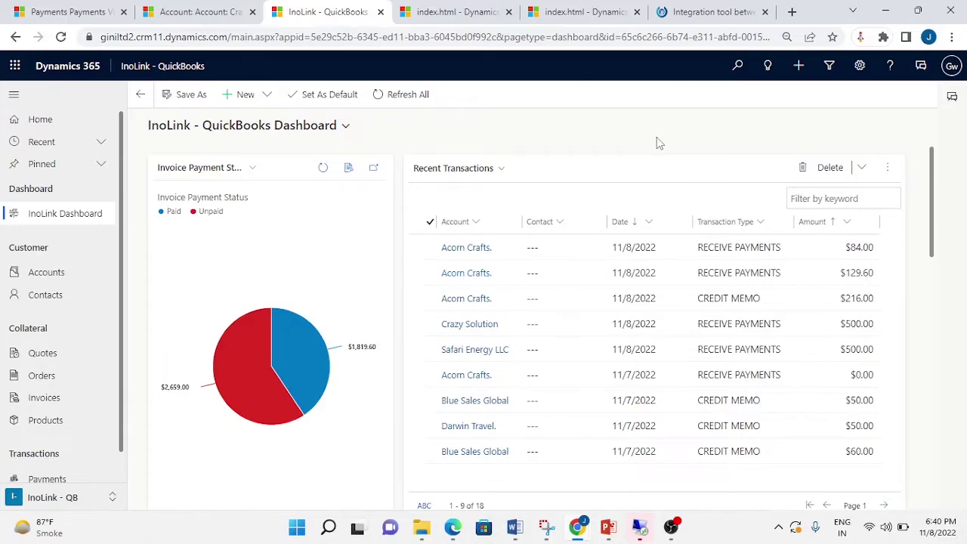
Switch to the PowerPoint slide show and advance past the "Available for" slide to the "What's next" slide
{"action": "key", "text": "alt+Tab"}
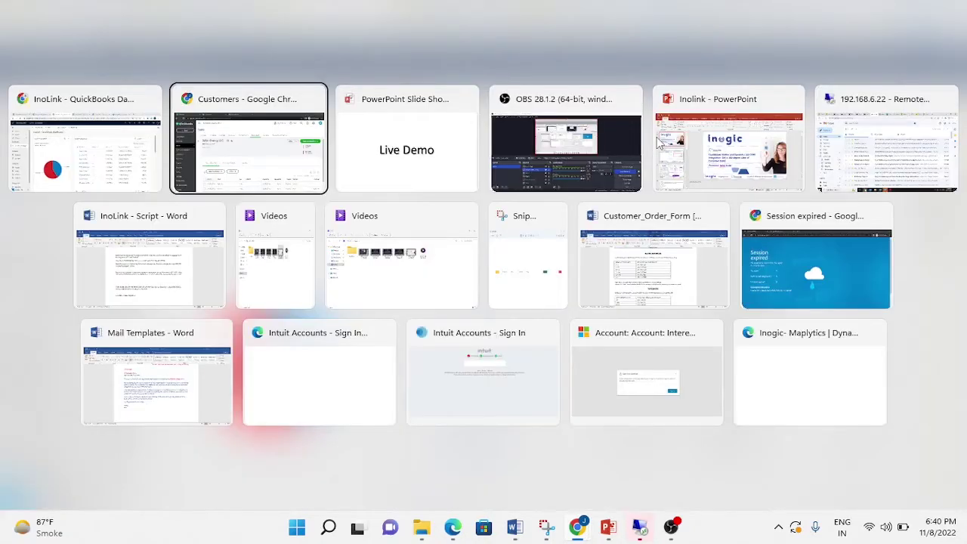
{"action": "key", "text": "alt+Tab"}
{"action": "key", "text": "Right"}
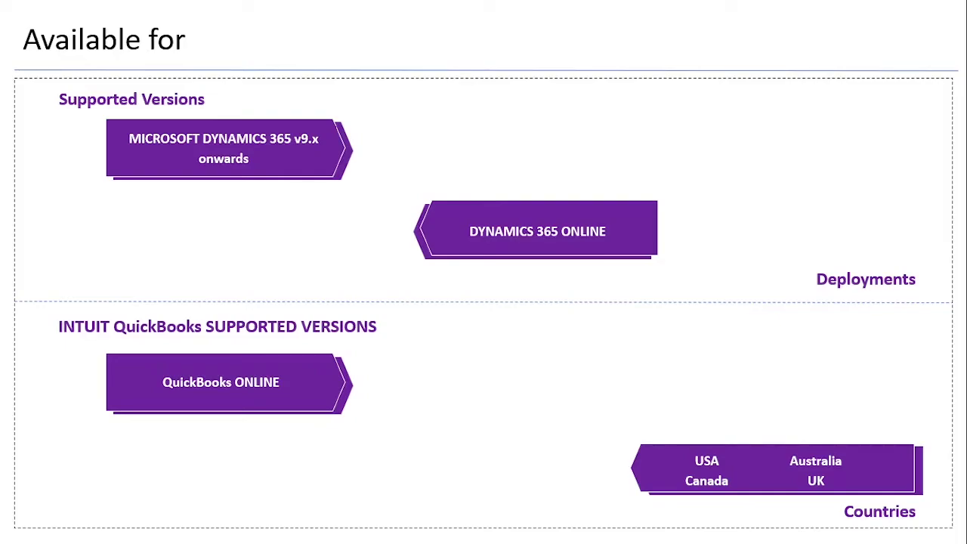
{"action": "key", "text": "Right"}
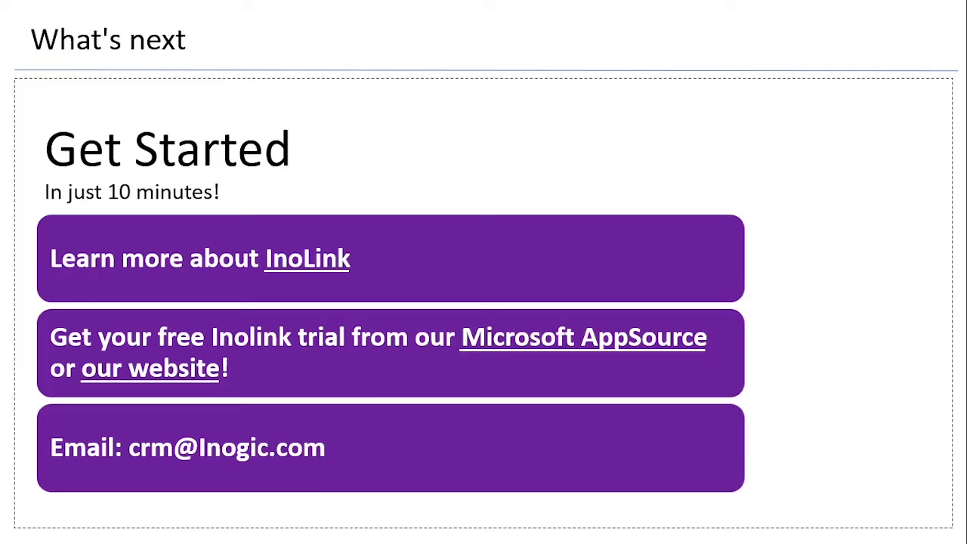